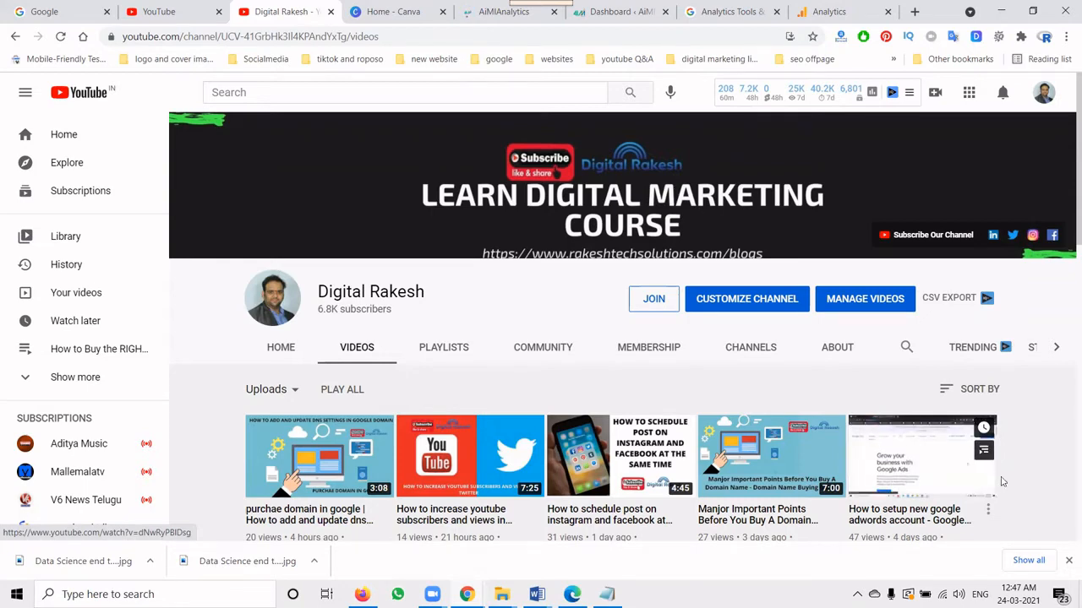
Switch from the website to Google Analytics and start setting up a new account for measuring.
click(487, 12)
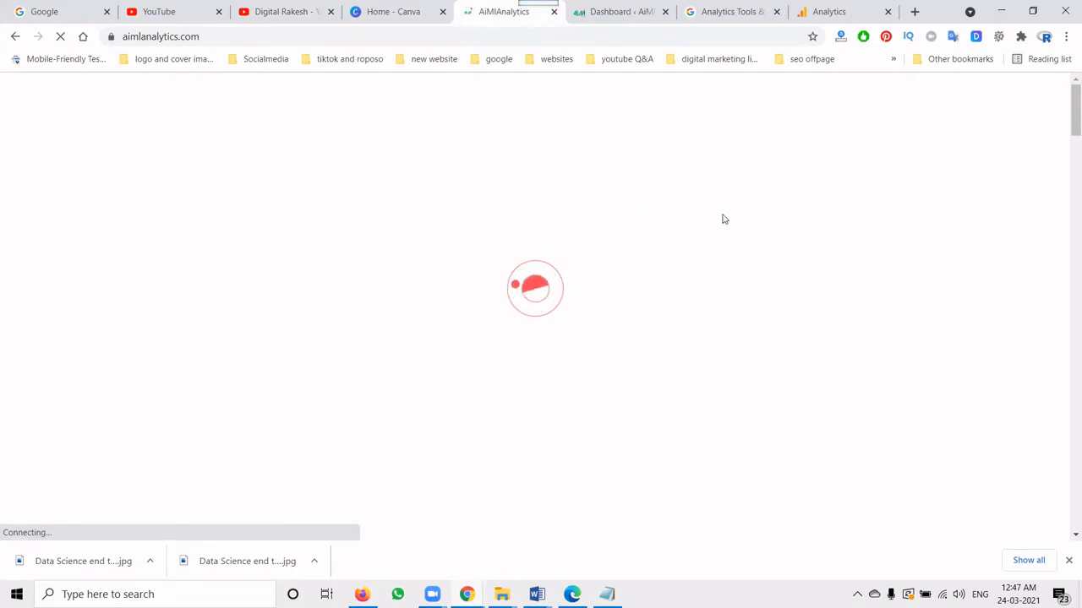
click(804, 21)
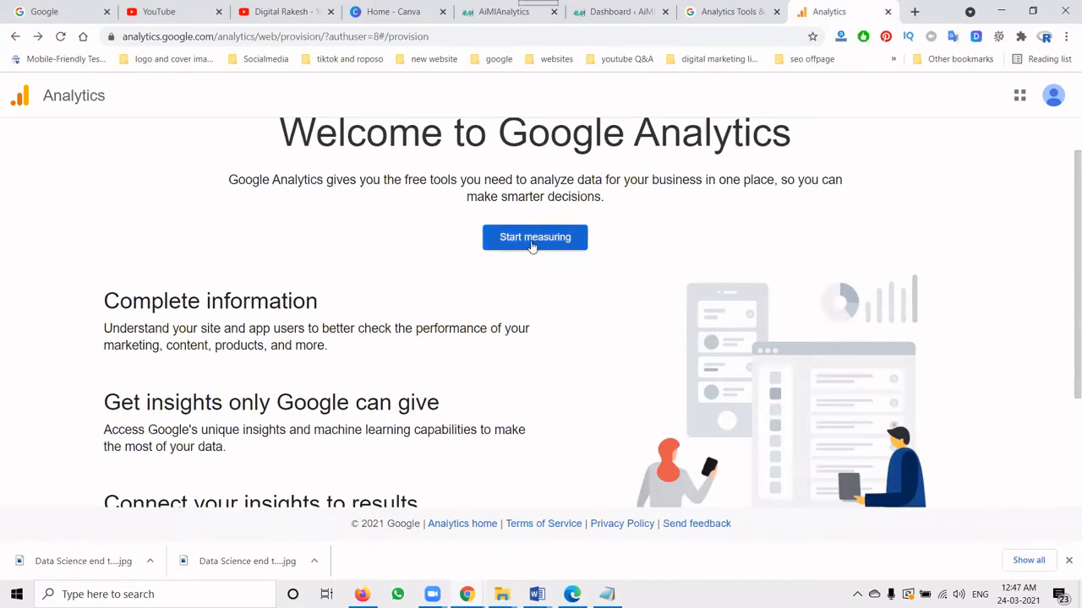
click(533, 241)
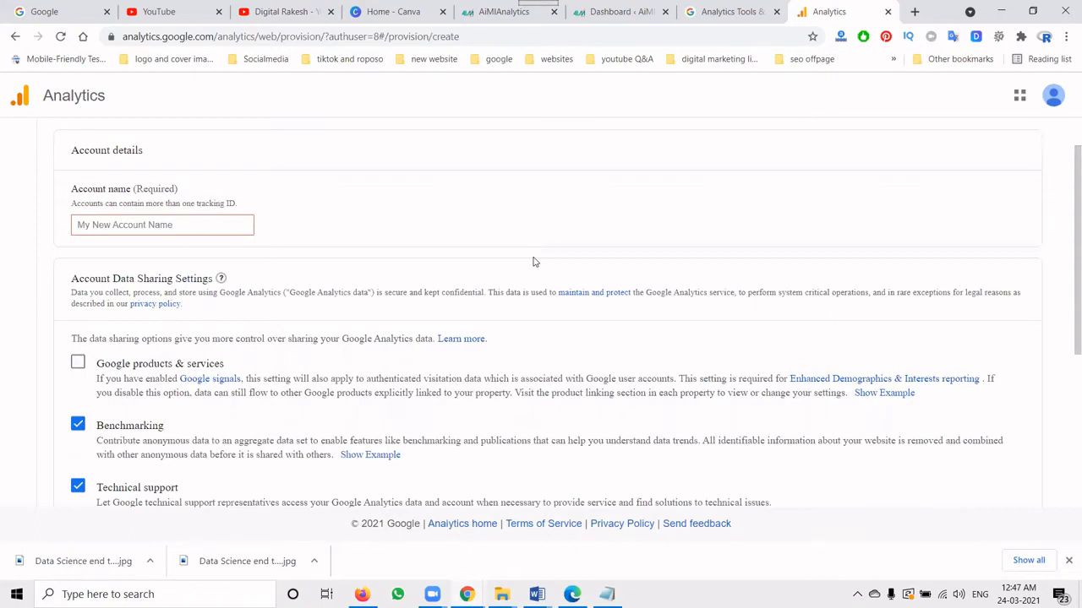
Copy aimlanalytics from the website's address, enter it as the Analytics account name and continue to the property setup.
click(503, 11)
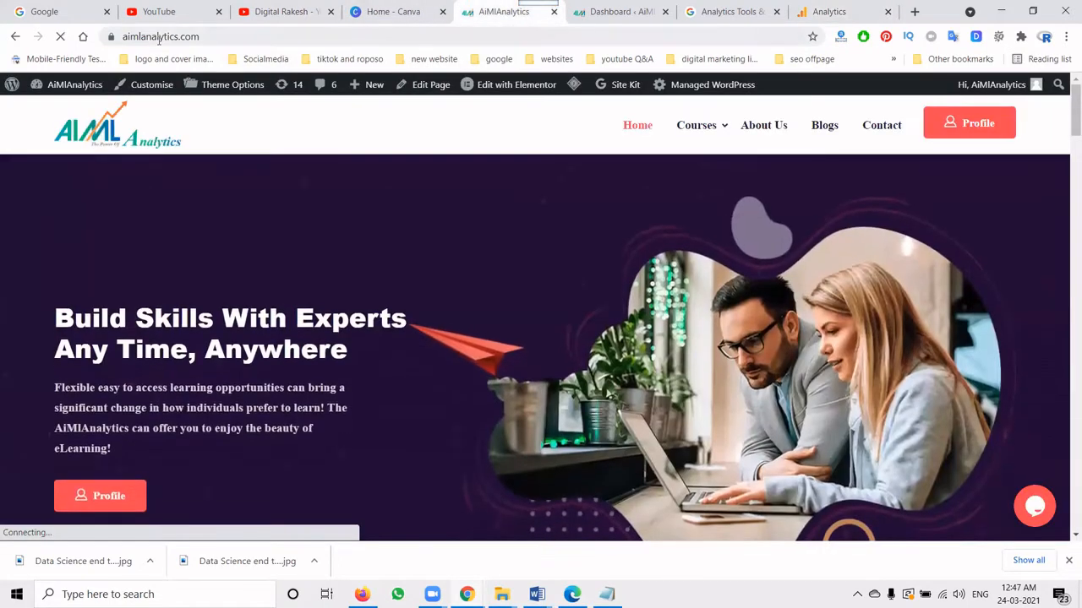
click(158, 39)
double_click(158, 40)
key(ctrl+c)
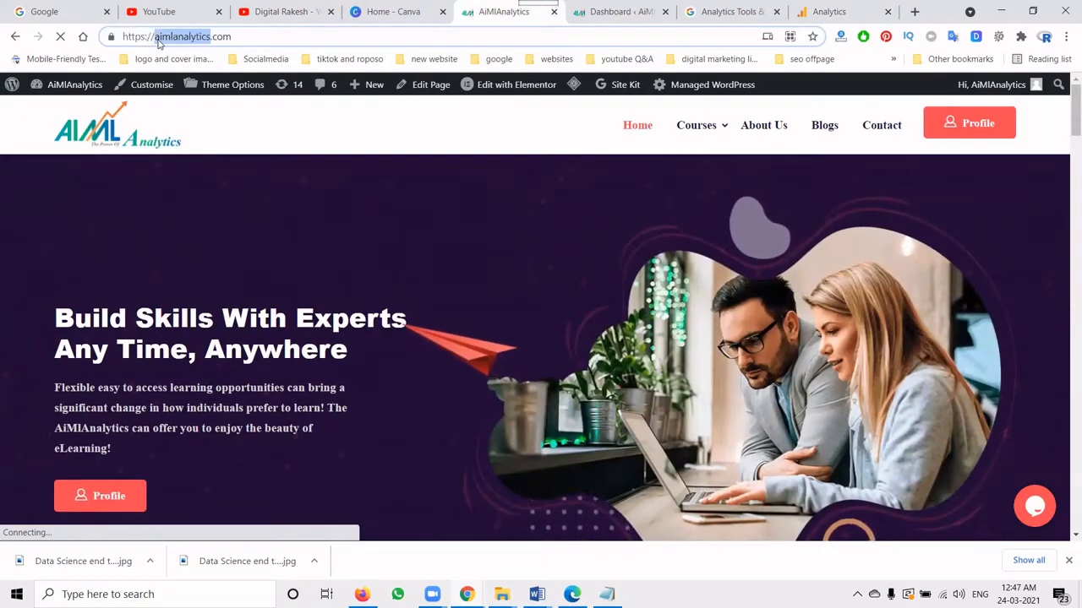
click(787, 17)
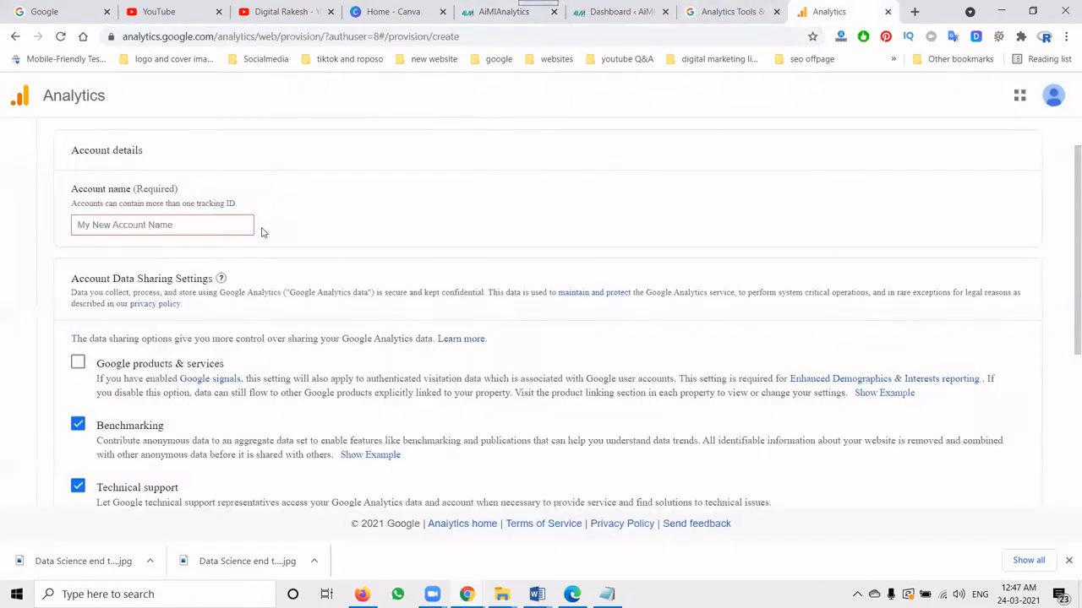
click(194, 223)
key(ctrl+v)
scroll(12, 269, down, 2)
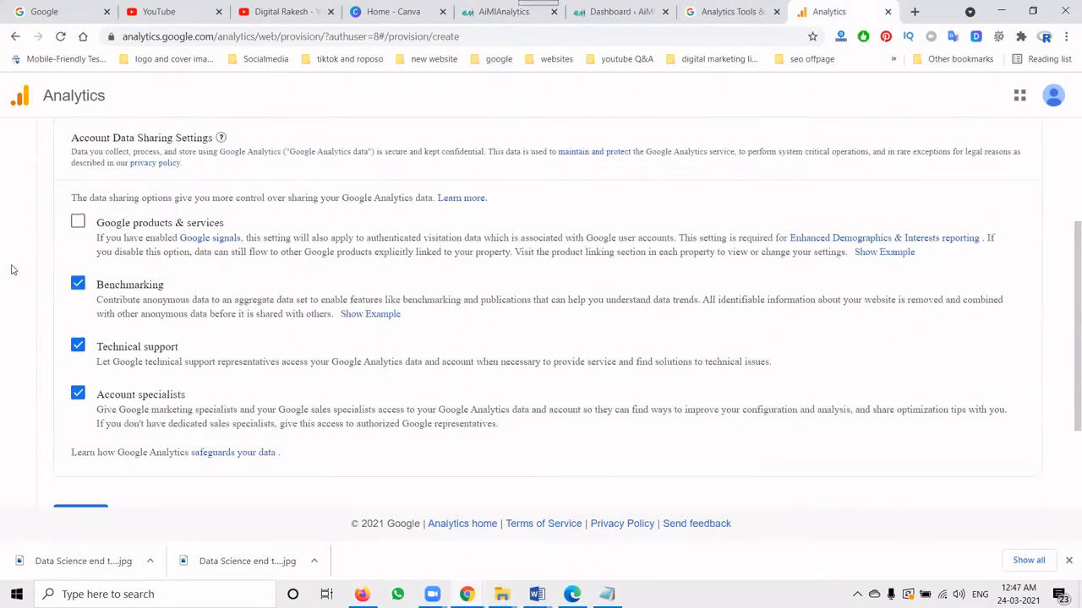
scroll(84, 230, down, 2)
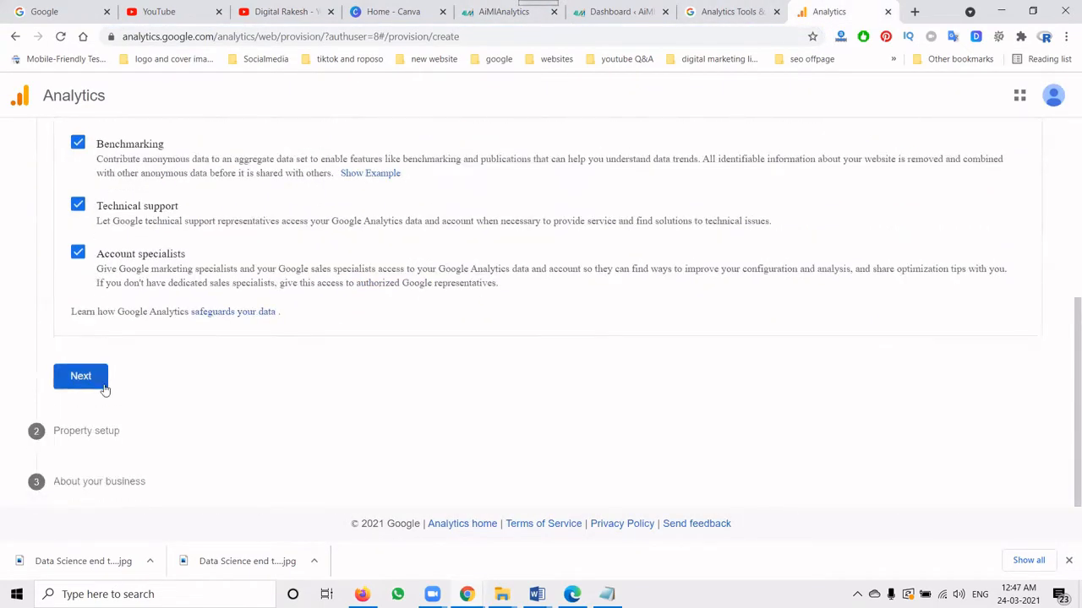
click(81, 377)
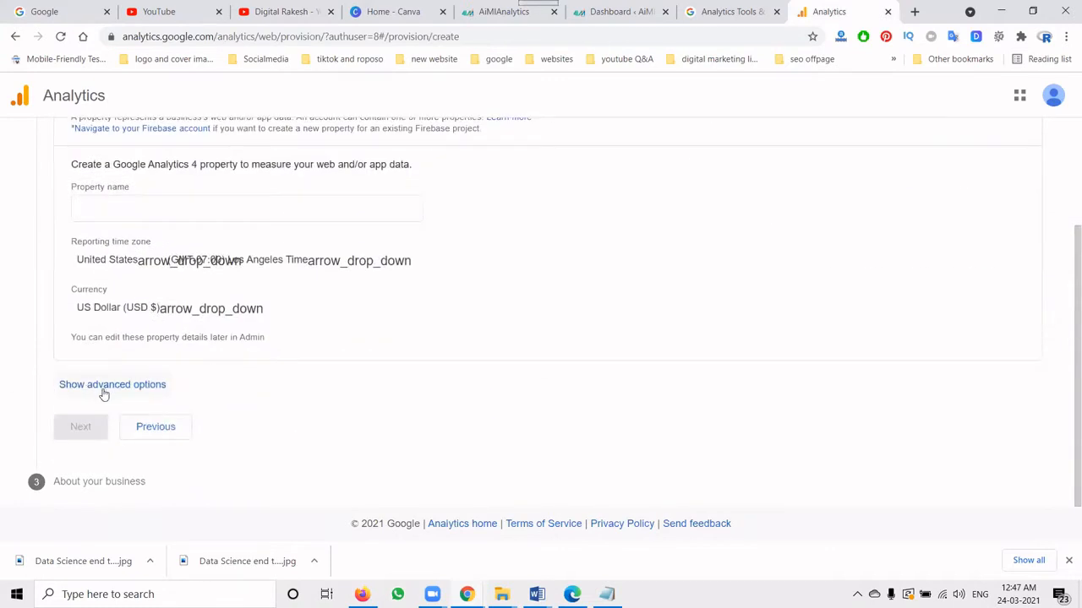
Name the property aimlanalytics, set its reporting time zone to India and currency to Indian Rupee, and continue to the business information.
click(190, 212)
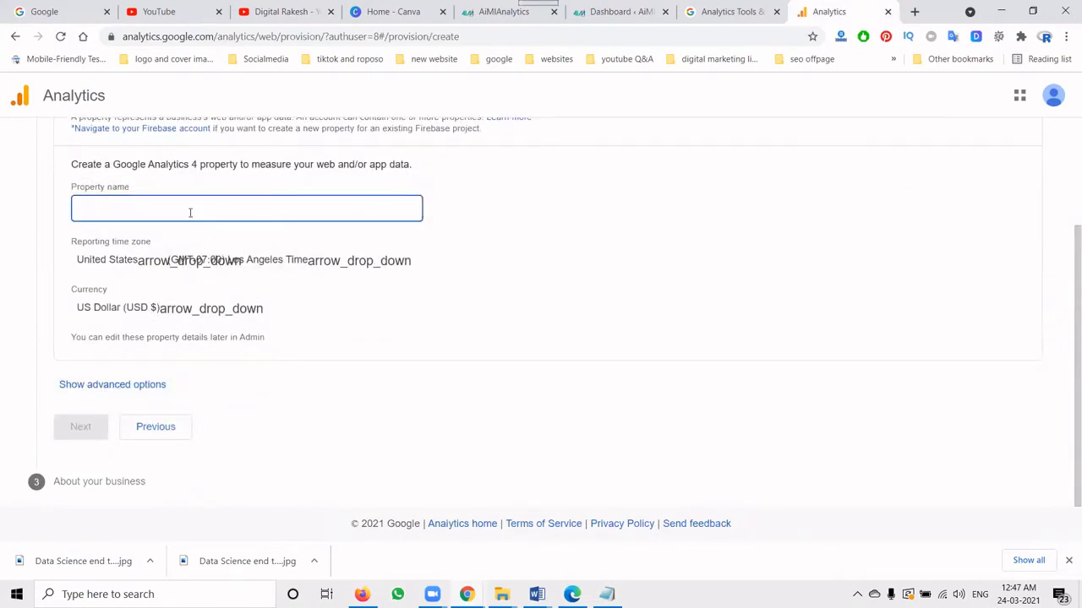
key(ctrl+v)
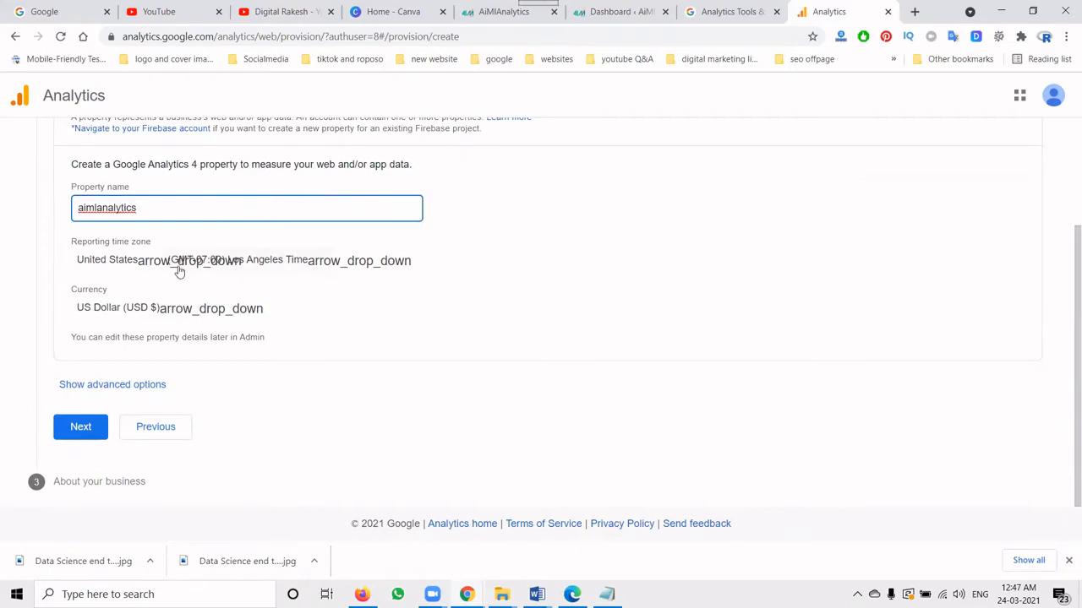
click(179, 268)
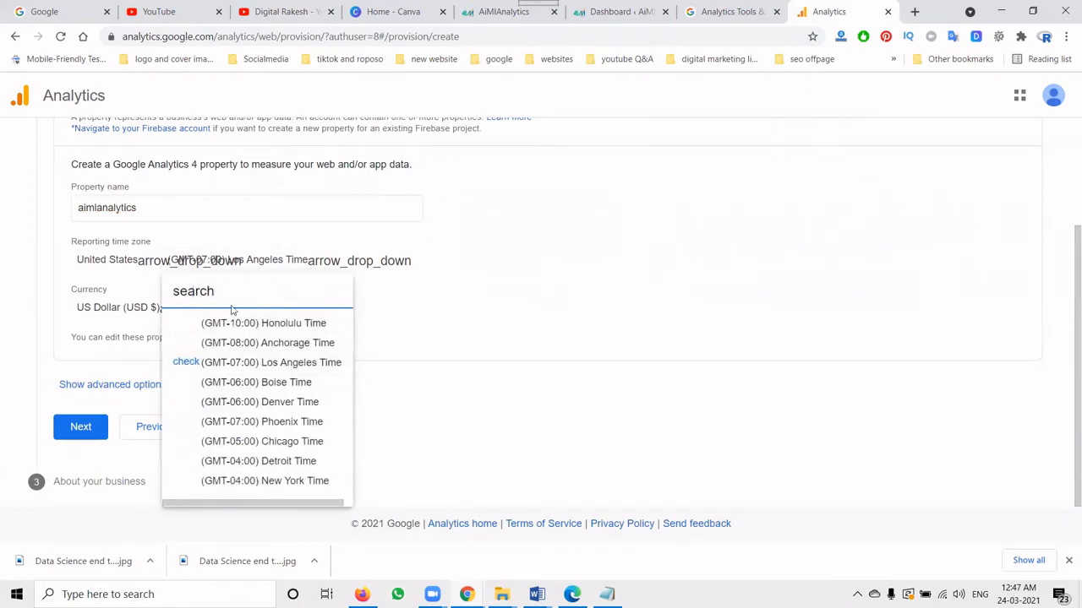
text(ind)
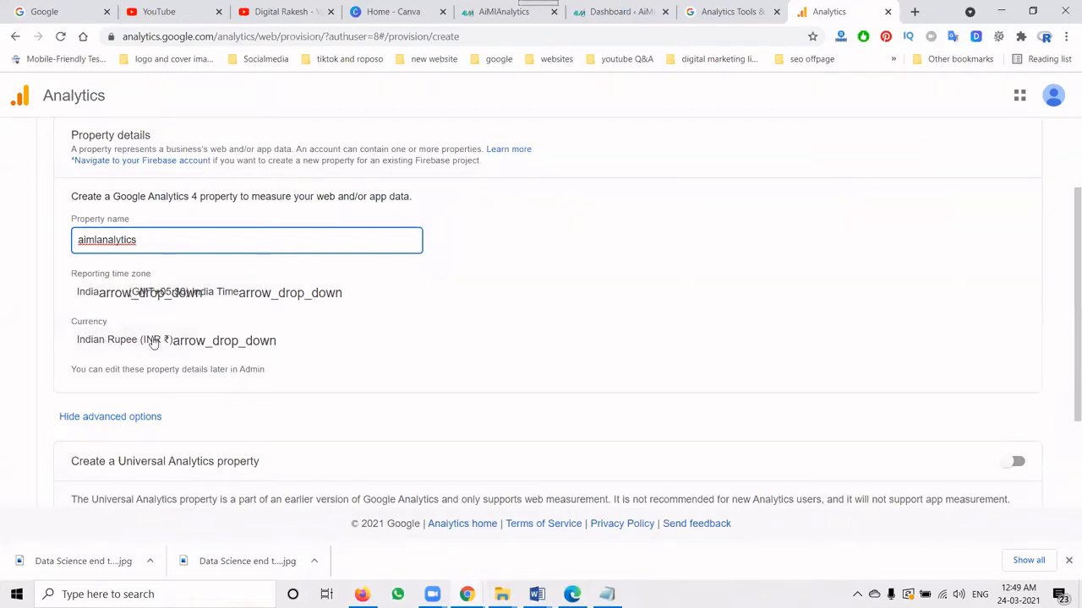
scroll(153, 341, down, 3)
click(79, 428)
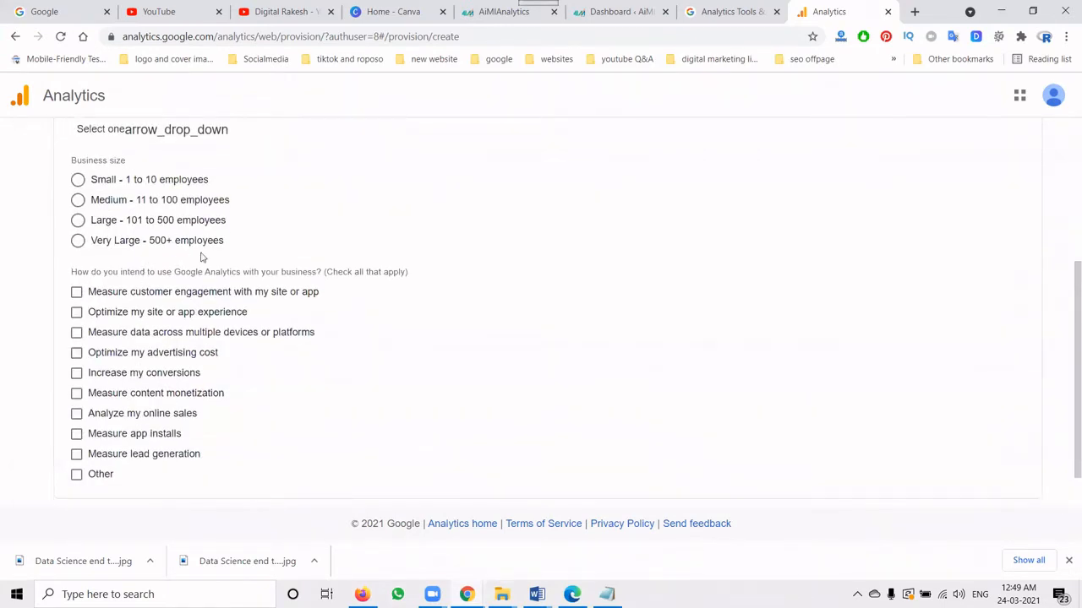
Set the business size to Small - 1 to 10 employees, choose optimizing advertising cost and increasing conversions as intended uses, and submit the account for creation.
scroll(213, 220, up, 1)
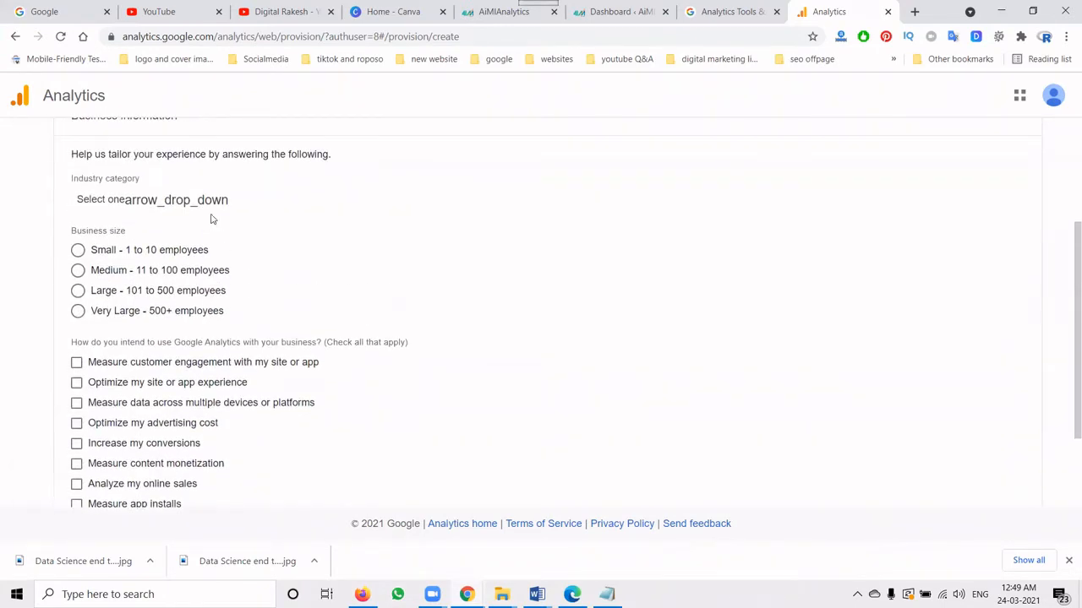
click(78, 251)
scroll(93, 253, down, 2)
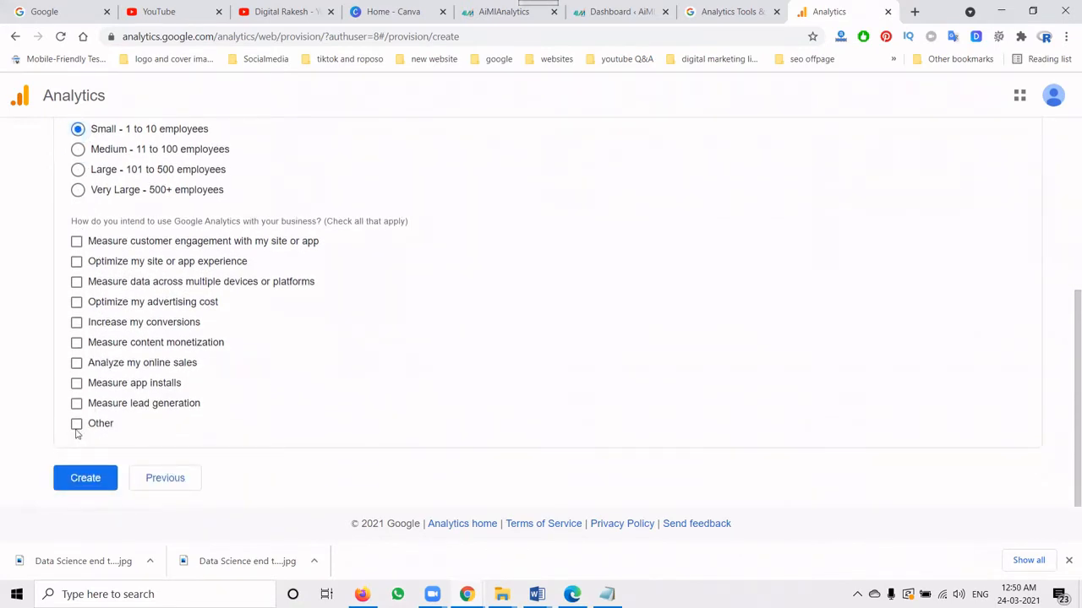
click(76, 424)
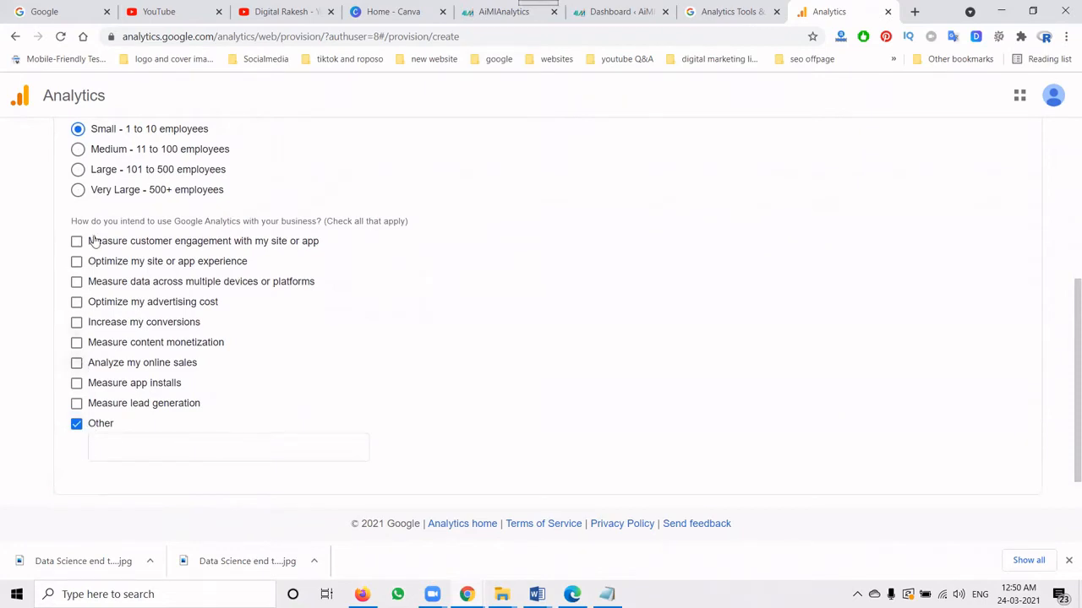
click(76, 303)
click(76, 322)
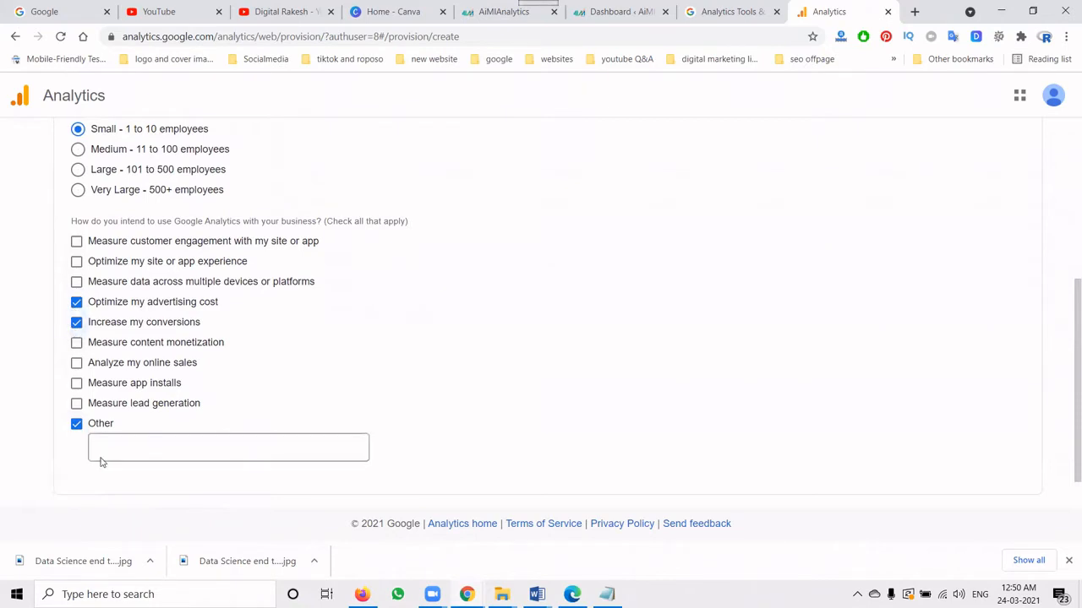
scroll(93, 448, down, 1)
click(77, 378)
click(87, 475)
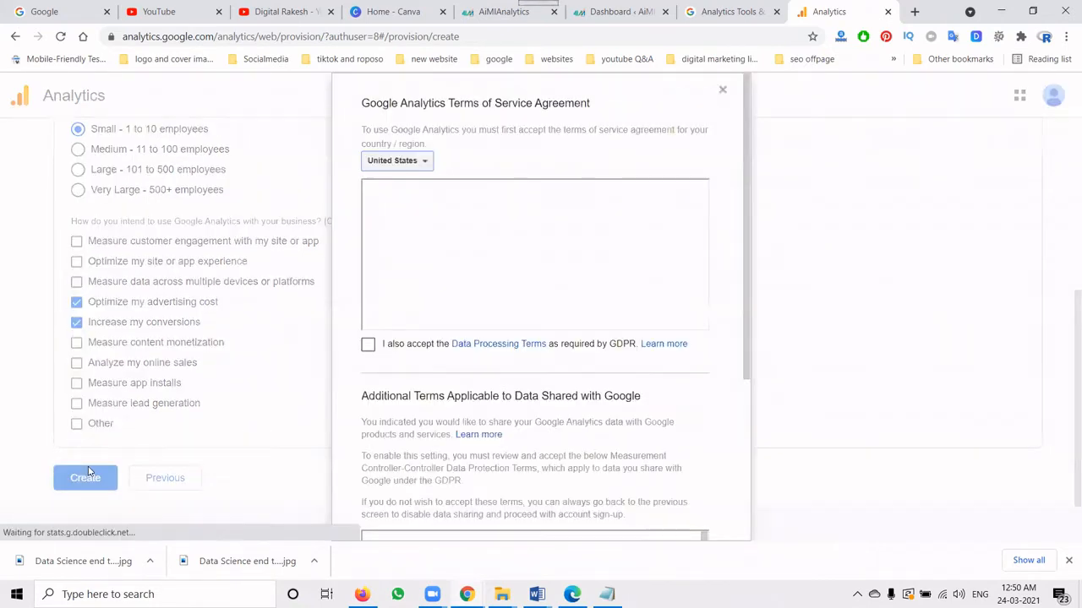
Accept the terms of service for India with both data protection terms, and save the email communication preferences with all options selected.
click(421, 162)
text(indi)
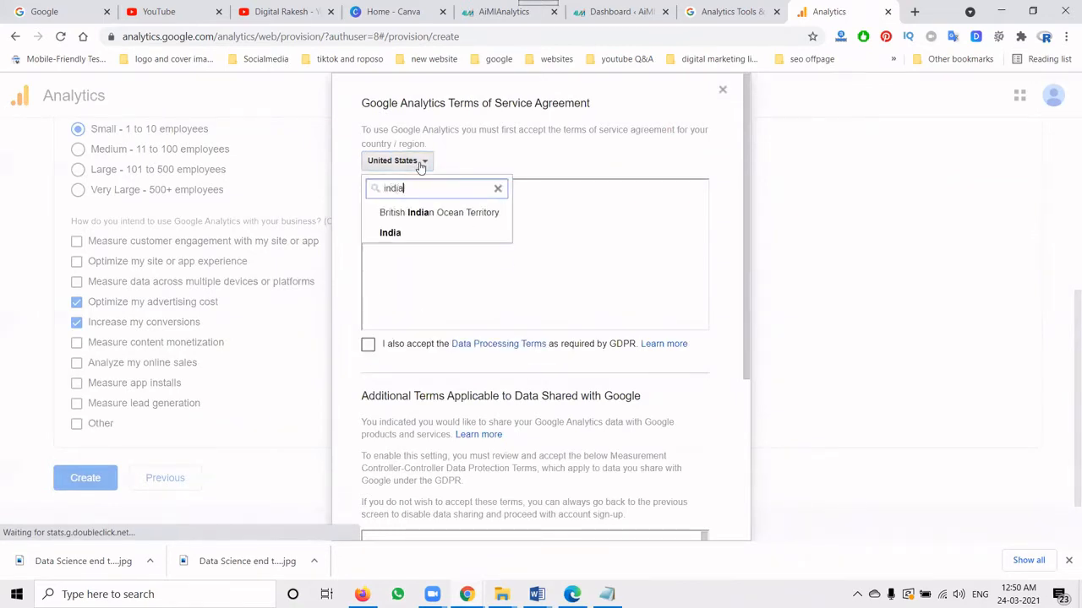
text(a)
click(392, 233)
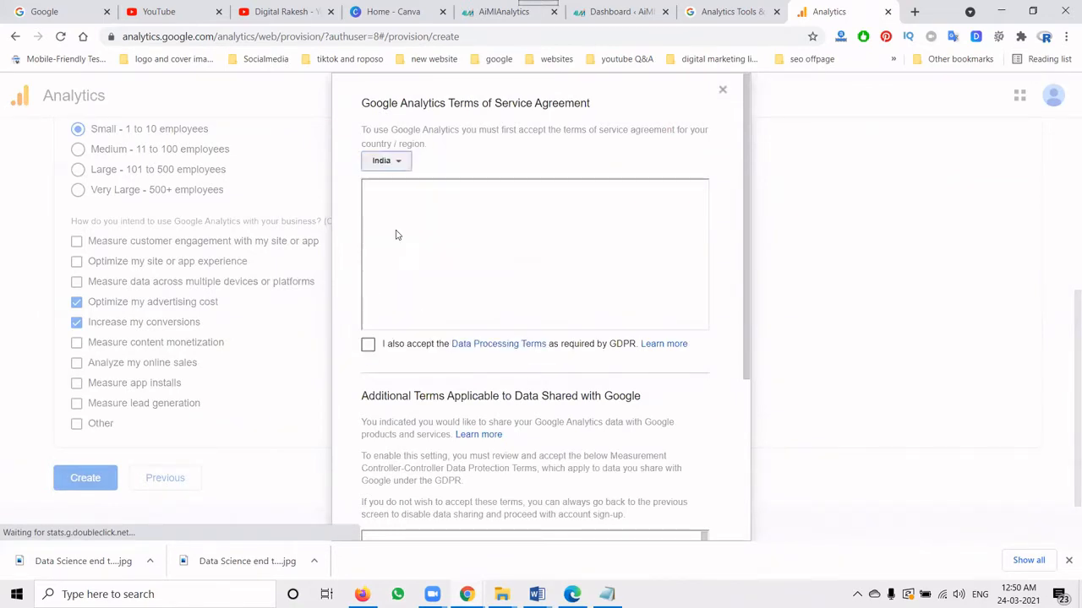
click(368, 346)
scroll(411, 264, down, 3)
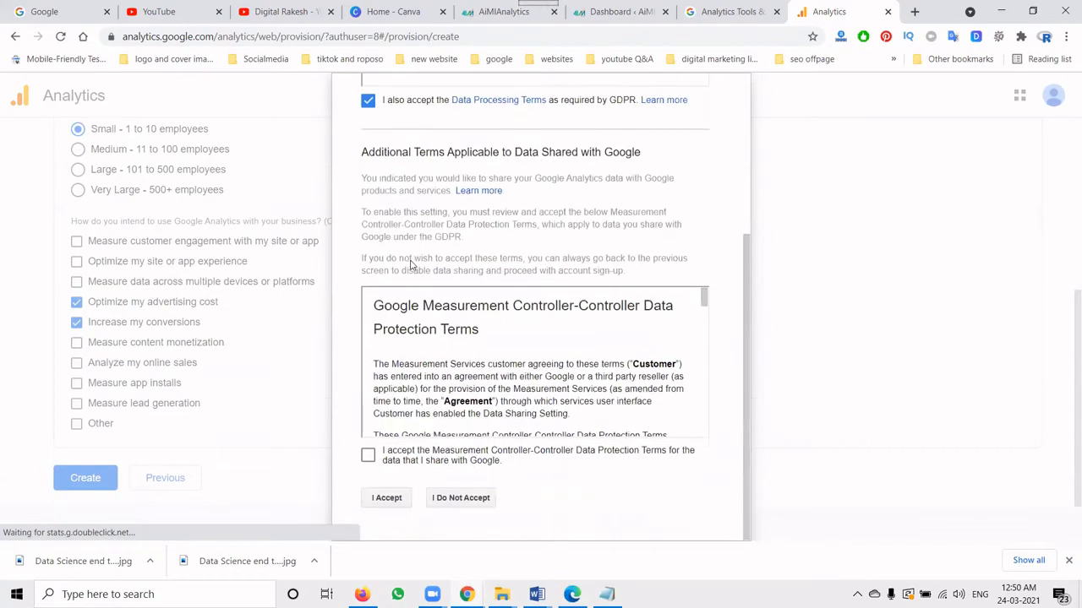
click(367, 457)
click(383, 499)
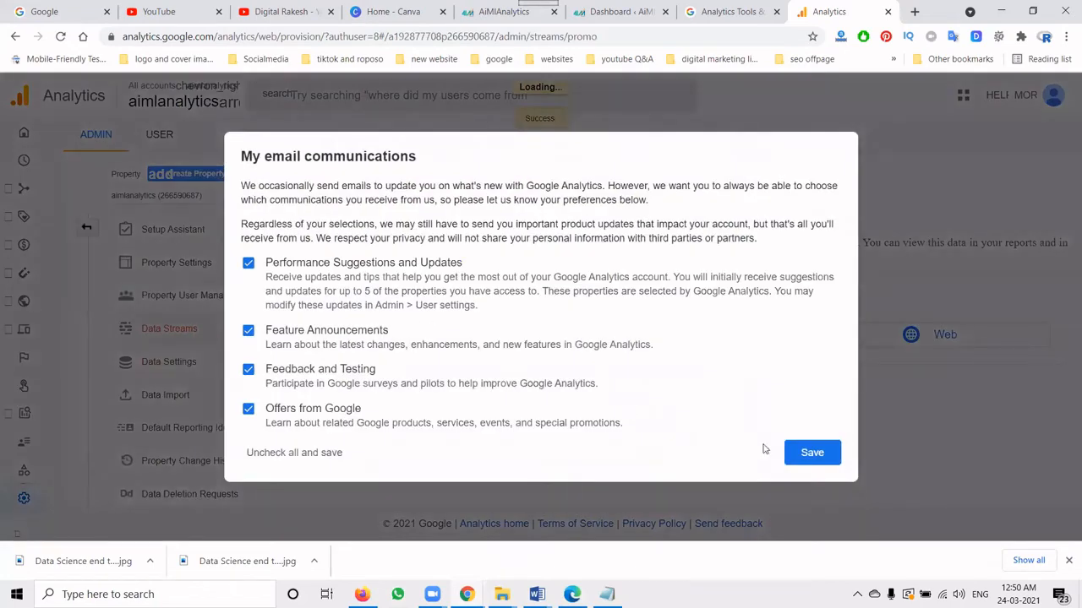
click(828, 452)
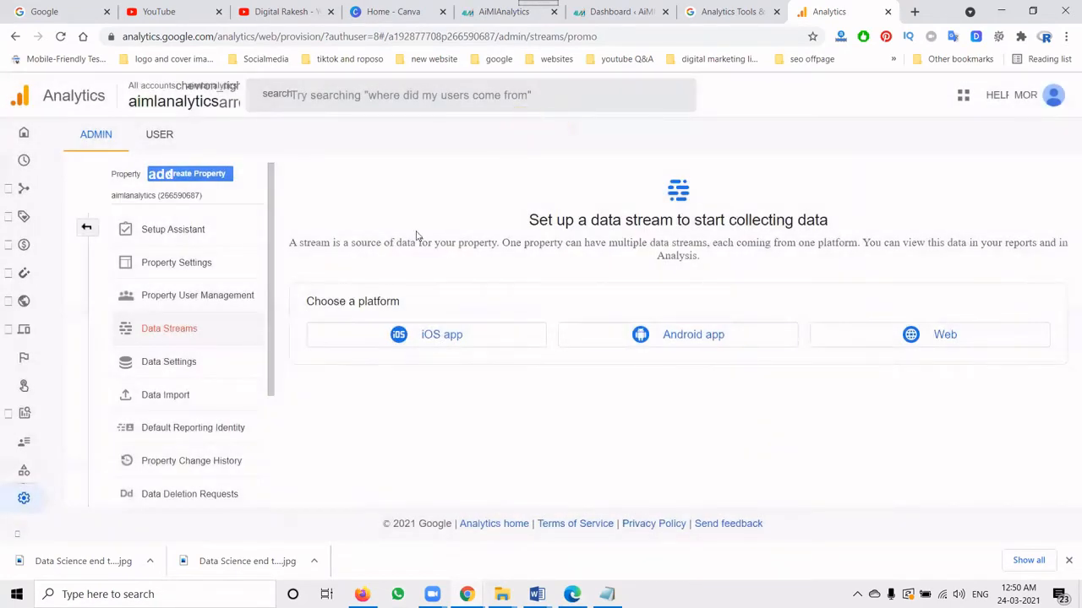
Go to the Home overview and open the aimlanalytics property from the account list.
click(20, 136)
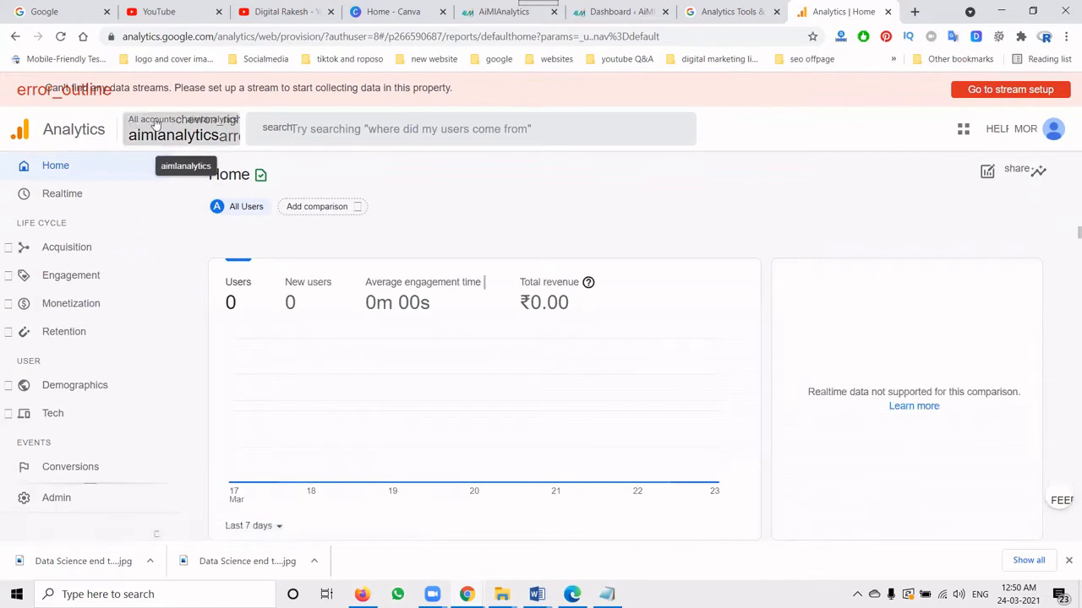
click(155, 124)
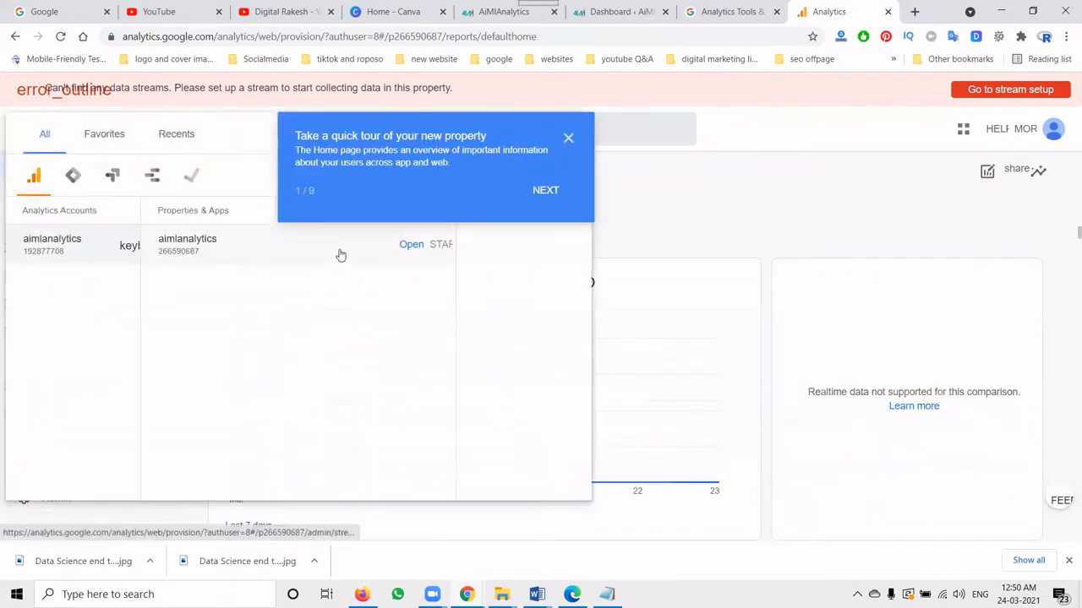
click(339, 253)
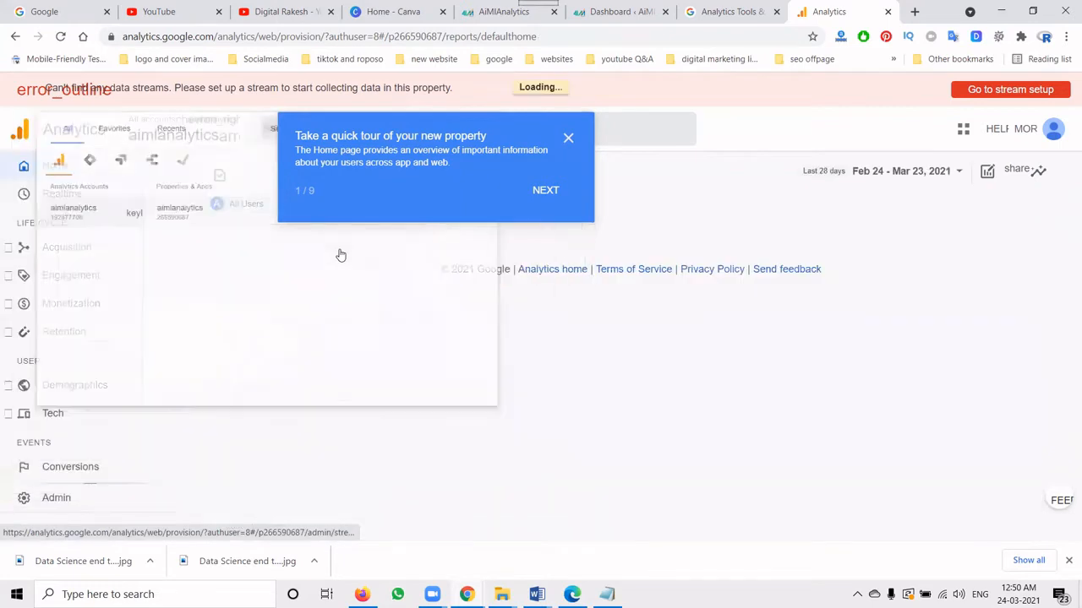
Go through the quick tour of the new property up to Information and Help, and briefly open its further guidance.
click(551, 191)
click(470, 316)
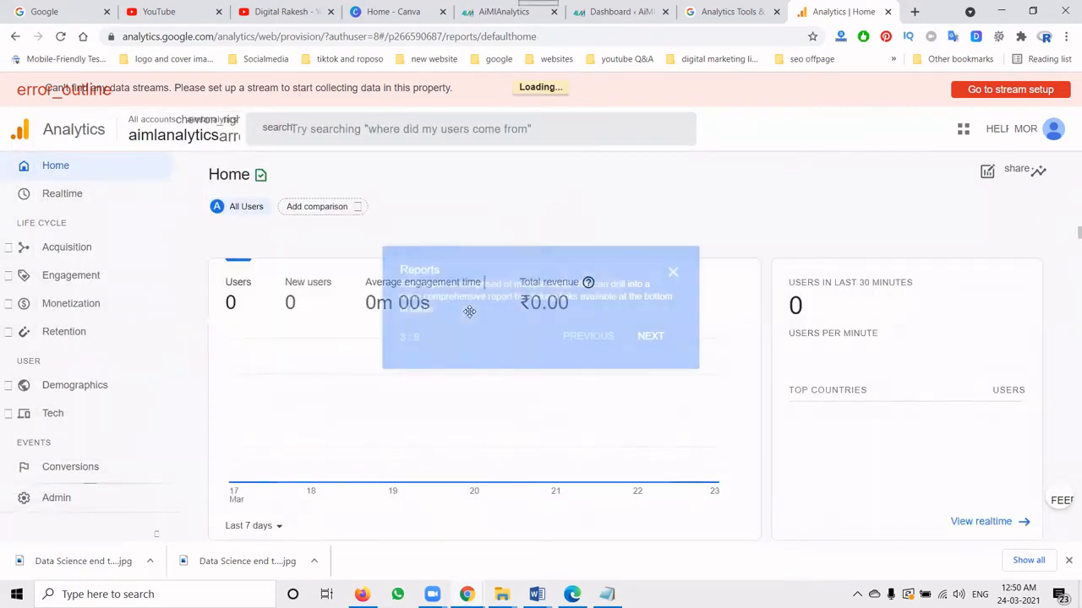
click(650, 334)
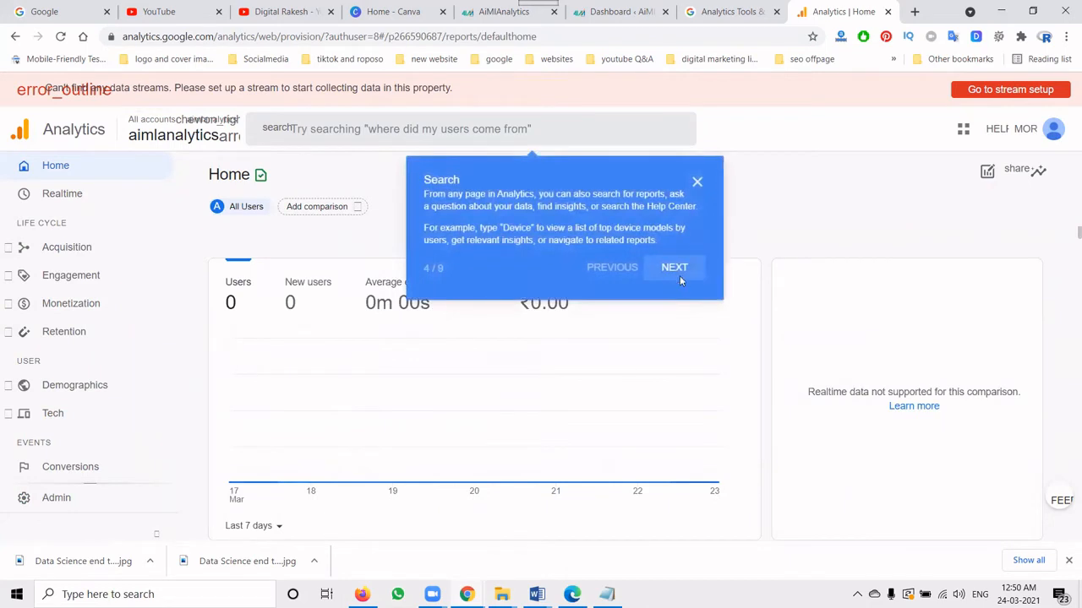
click(678, 271)
click(476, 519)
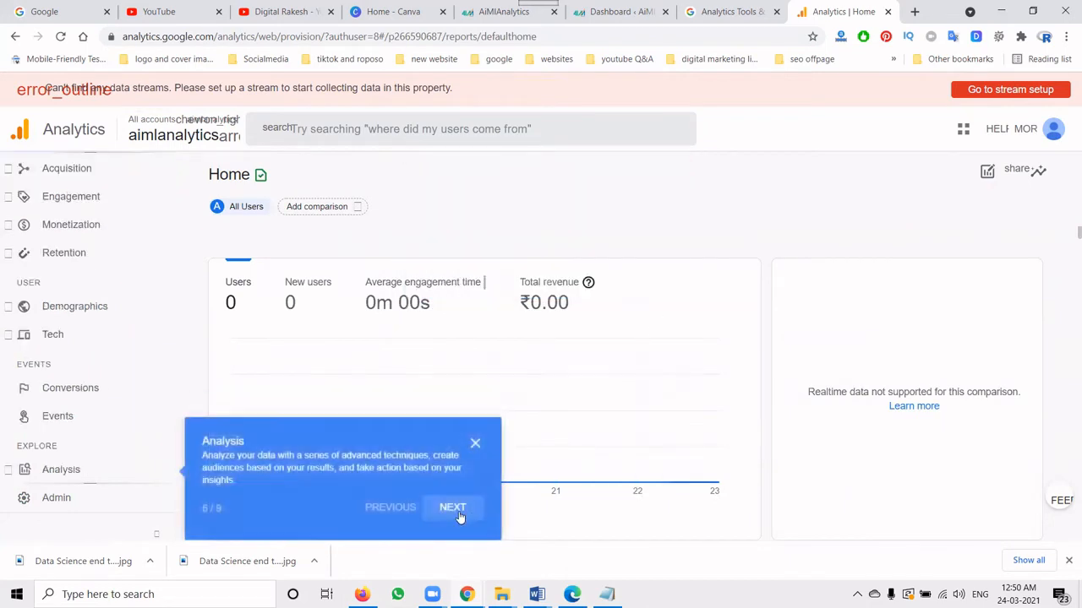
click(459, 510)
click(460, 507)
click(460, 505)
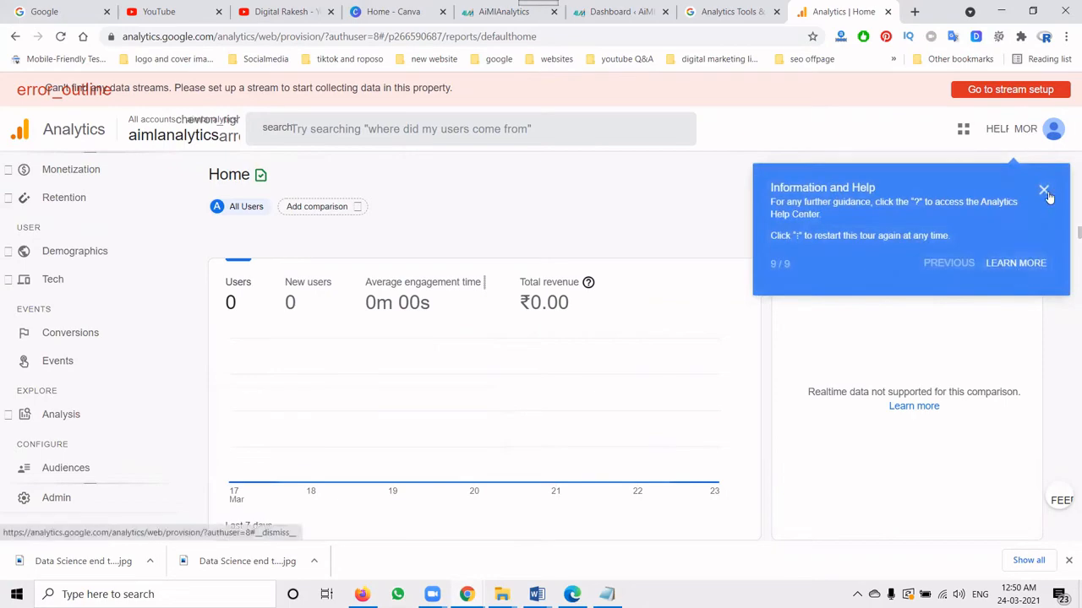
click(1024, 263)
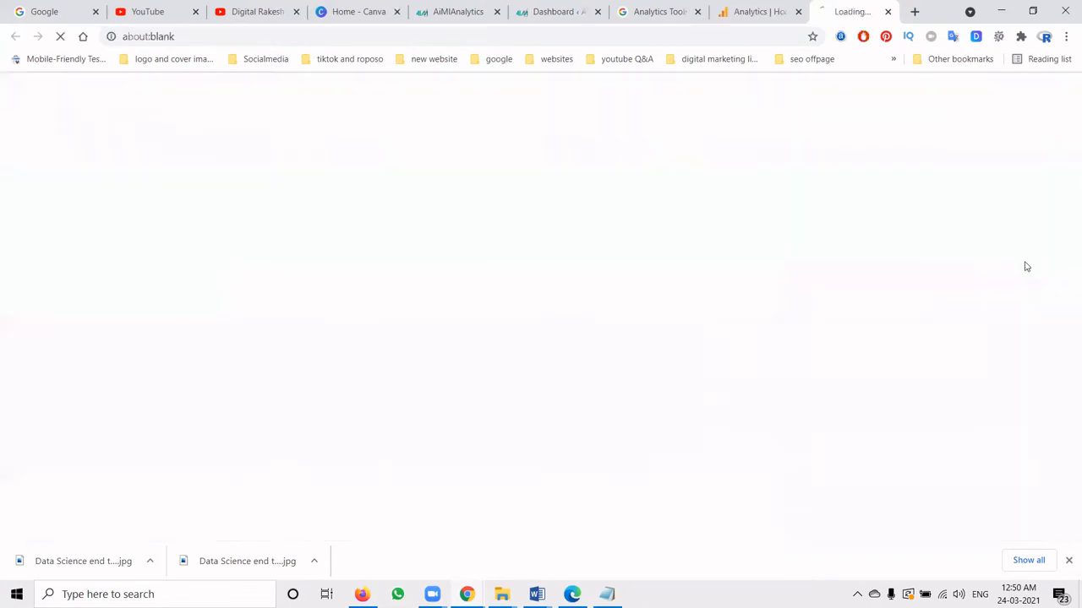
click(887, 12)
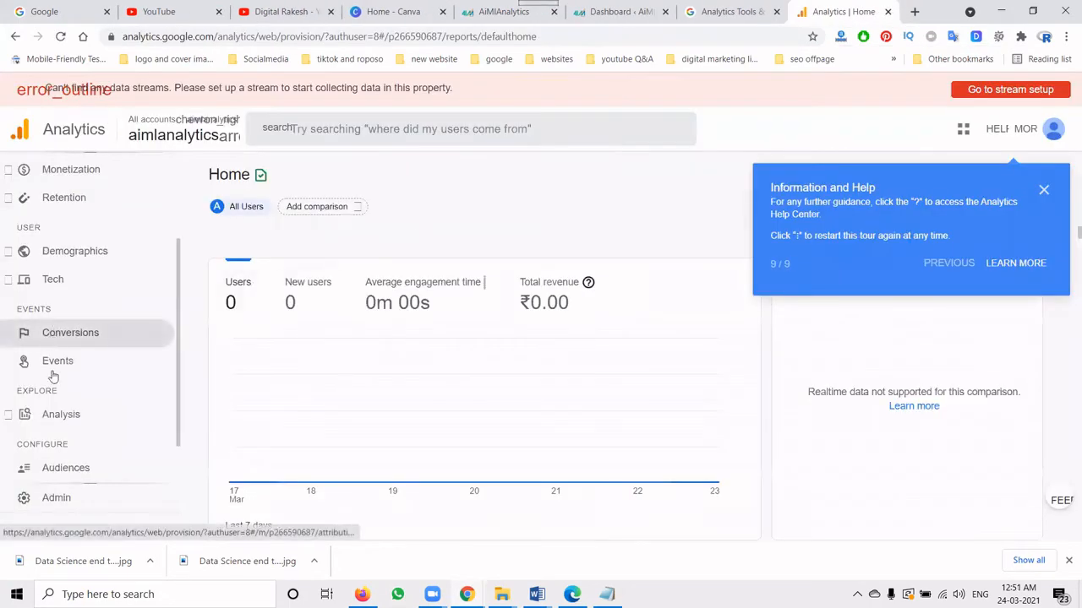
Open the Setup Assistant for the aimlanalytics property in the administration settings.
click(53, 507)
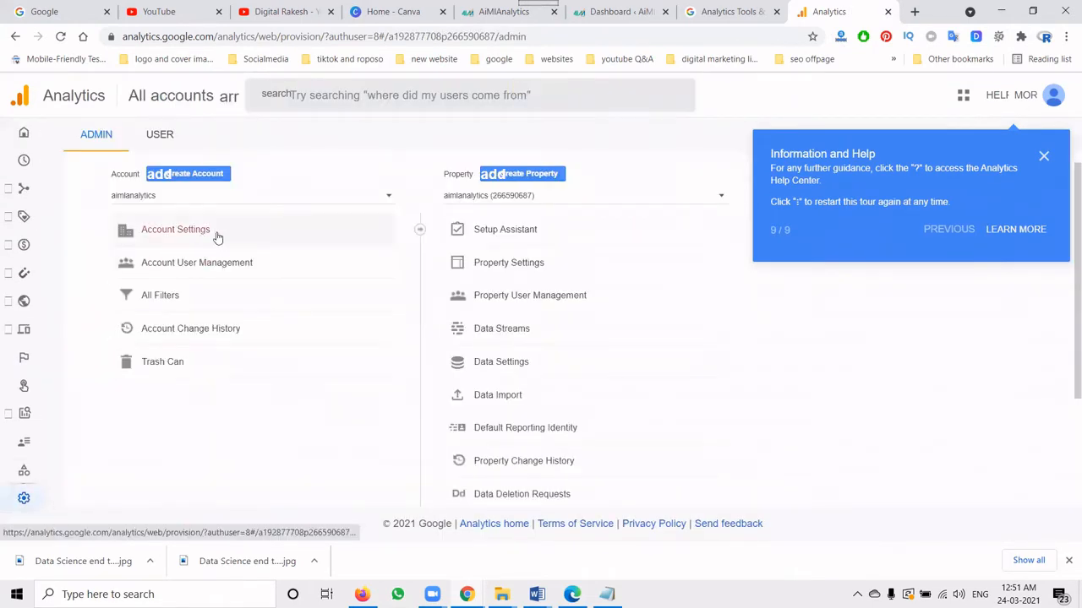
click(482, 241)
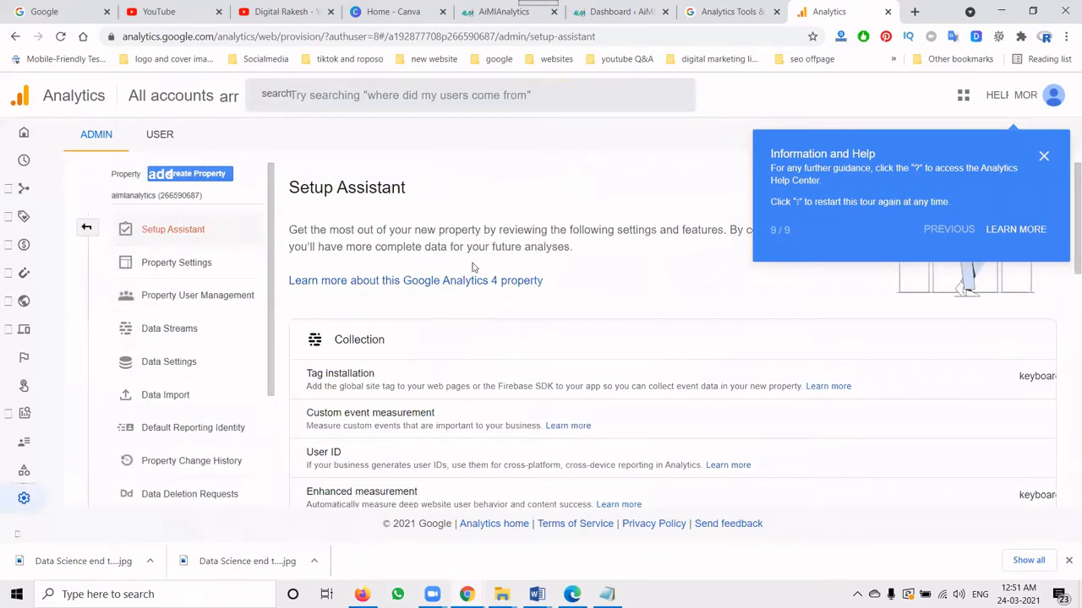
Look through the Setup Assistant's recommended settings down to user management.
scroll(469, 273, down, 3)
scroll(469, 273, down, 5)
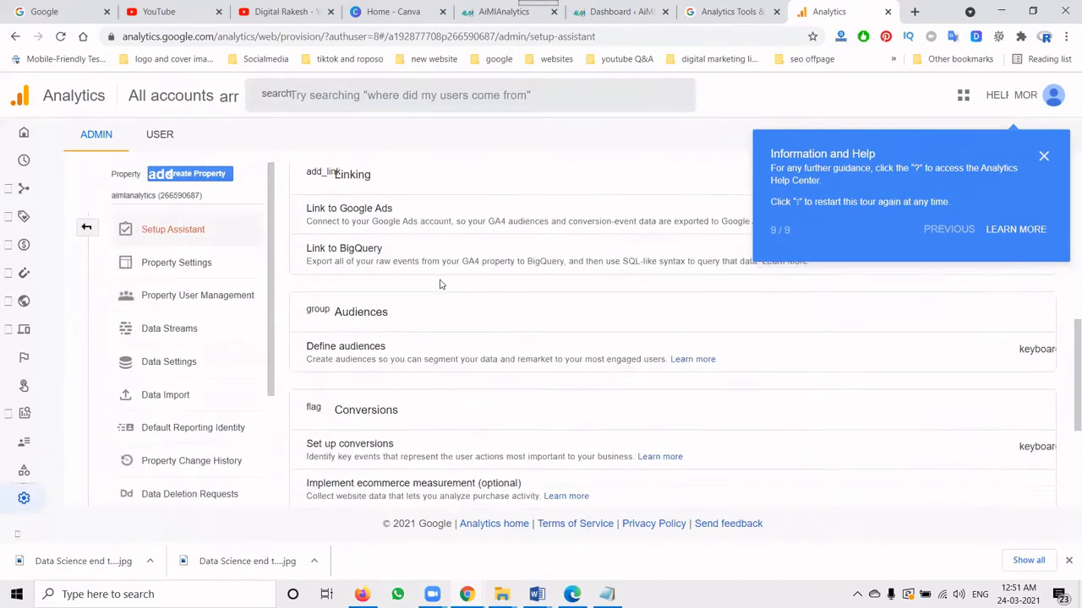
scroll(427, 321, down, 1)
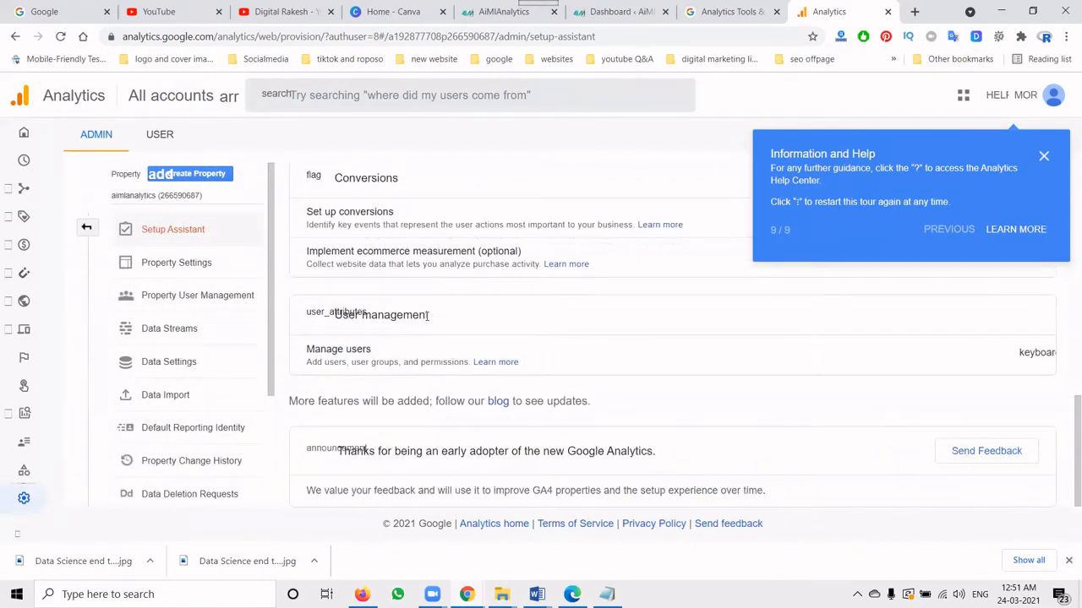
In the property settings, set the industry category to Jobs & Education and save the change.
click(181, 263)
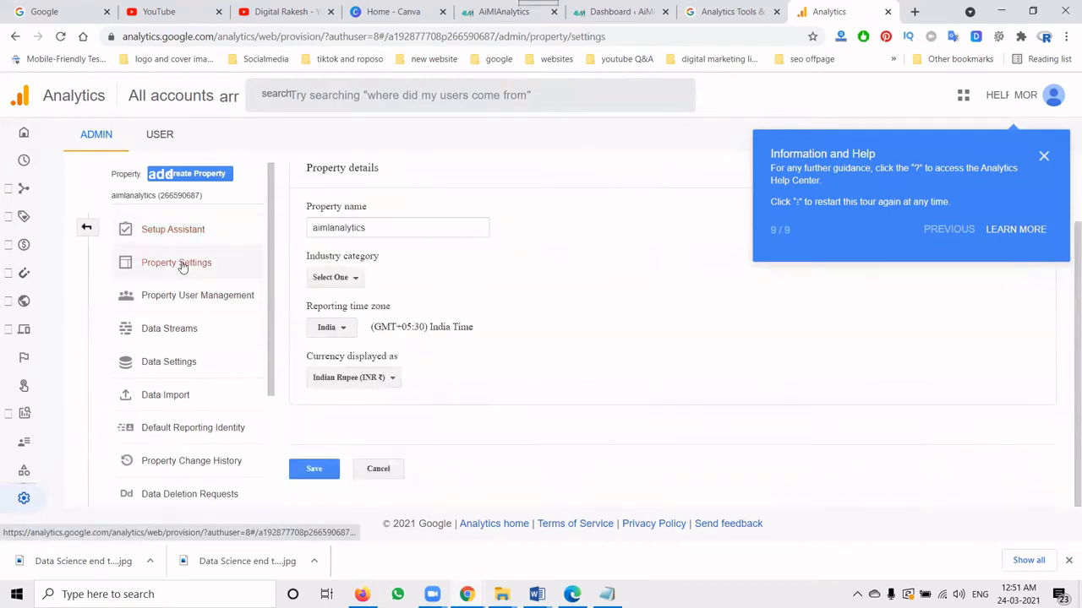
click(353, 283)
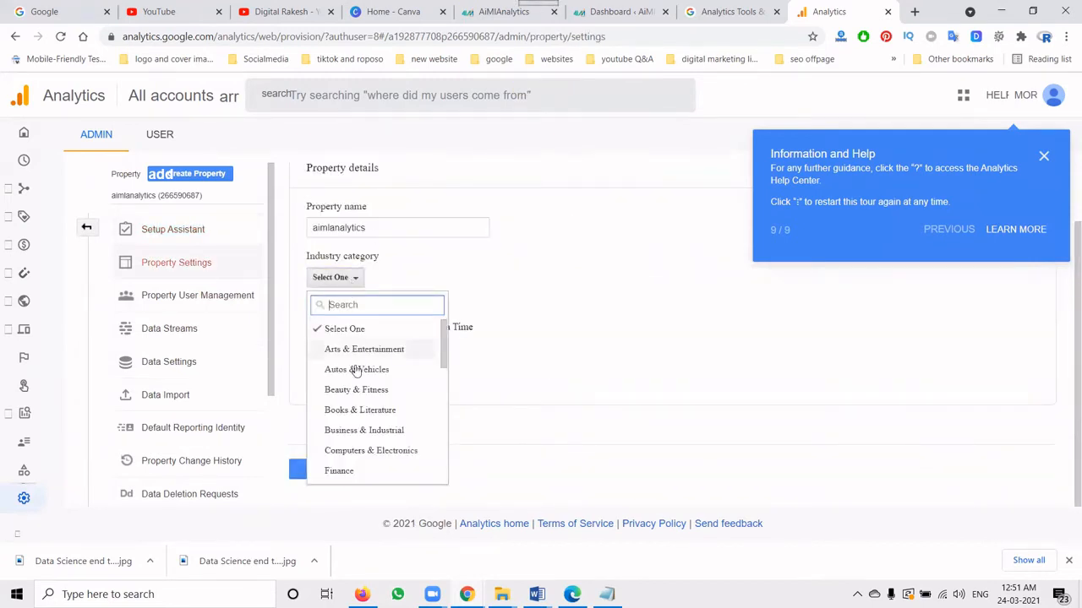
scroll(356, 369, down, 2)
scroll(356, 372, down, 3)
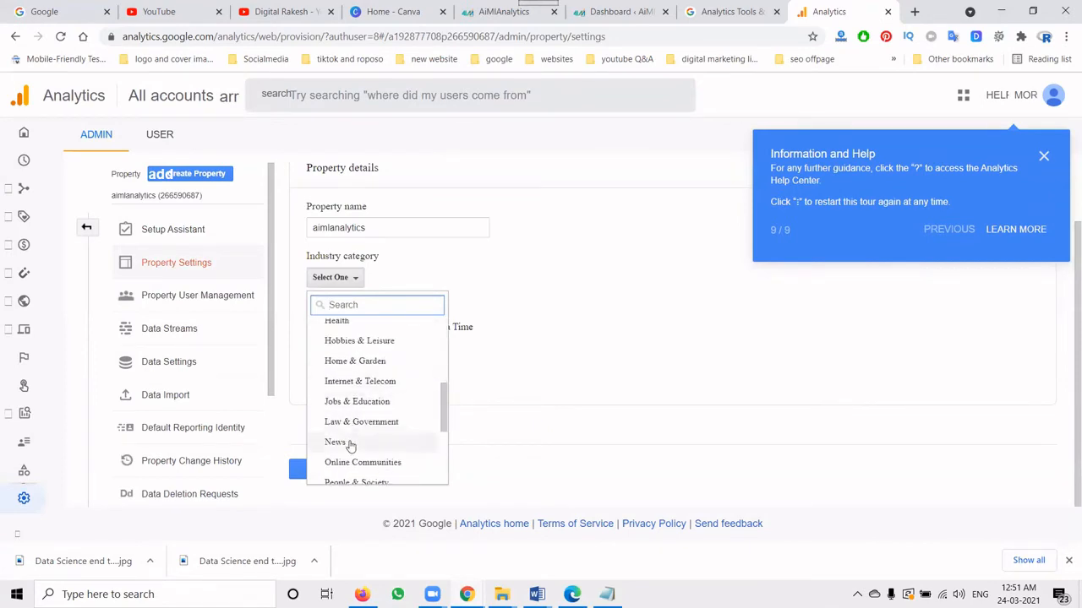
scroll(351, 448, down, 2)
scroll(351, 440, up, 3)
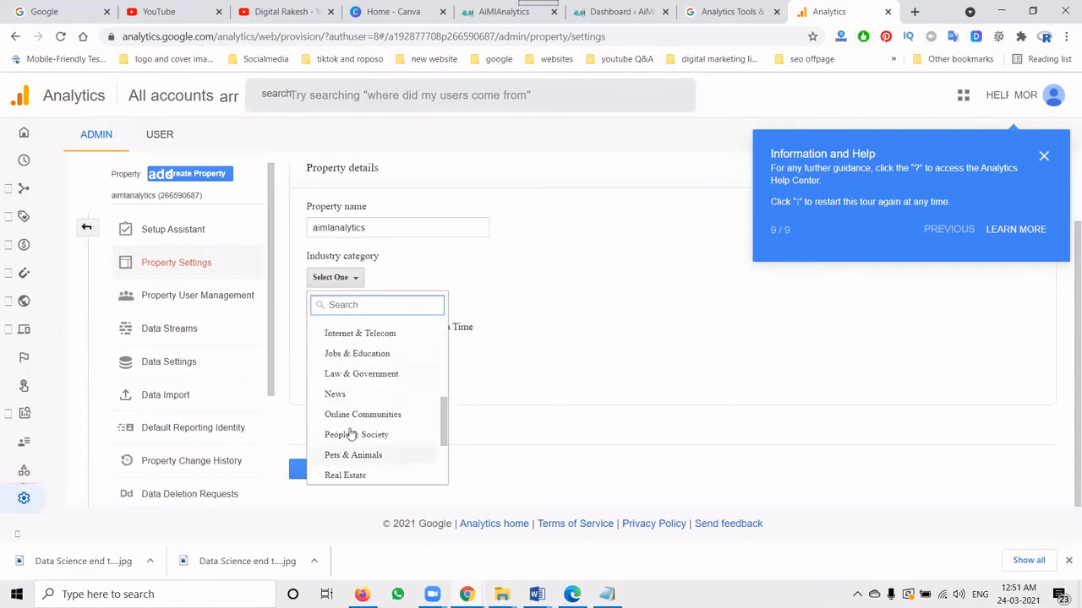
scroll(351, 434, up, 3)
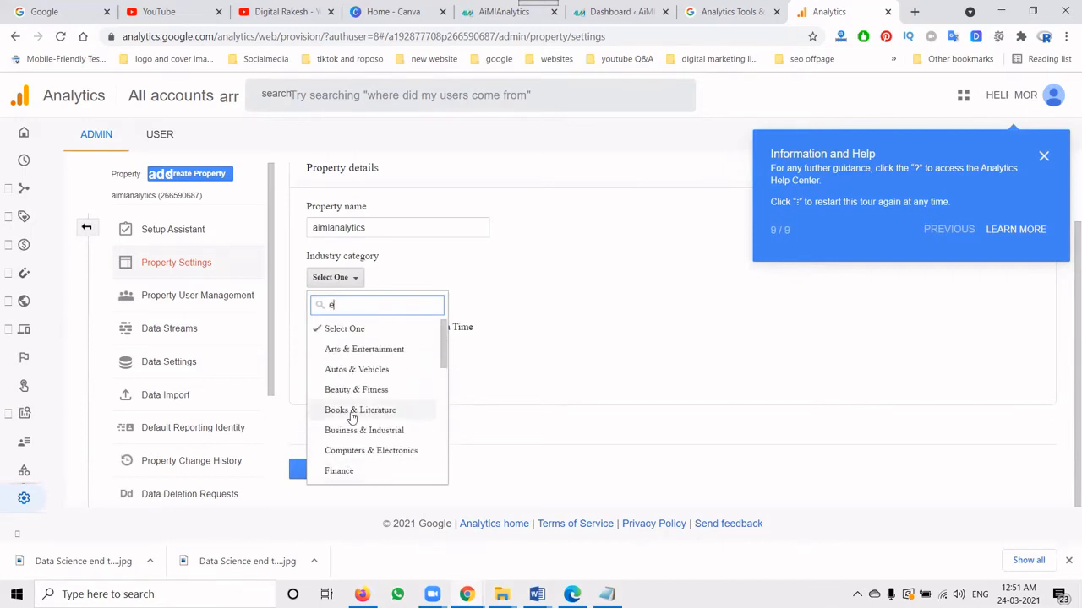
text(u)
click(370, 327)
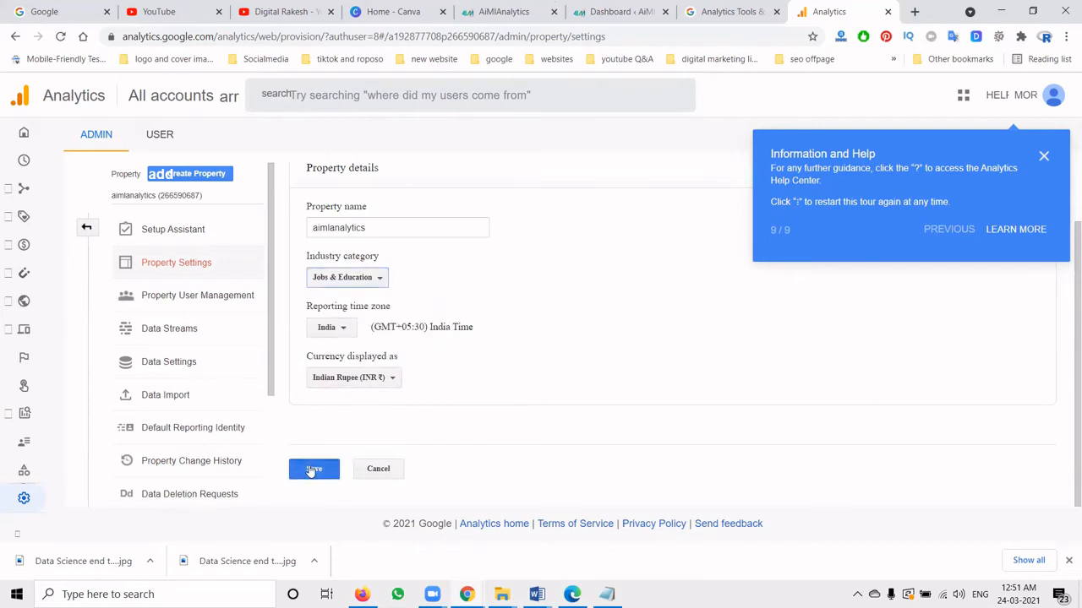
click(311, 471)
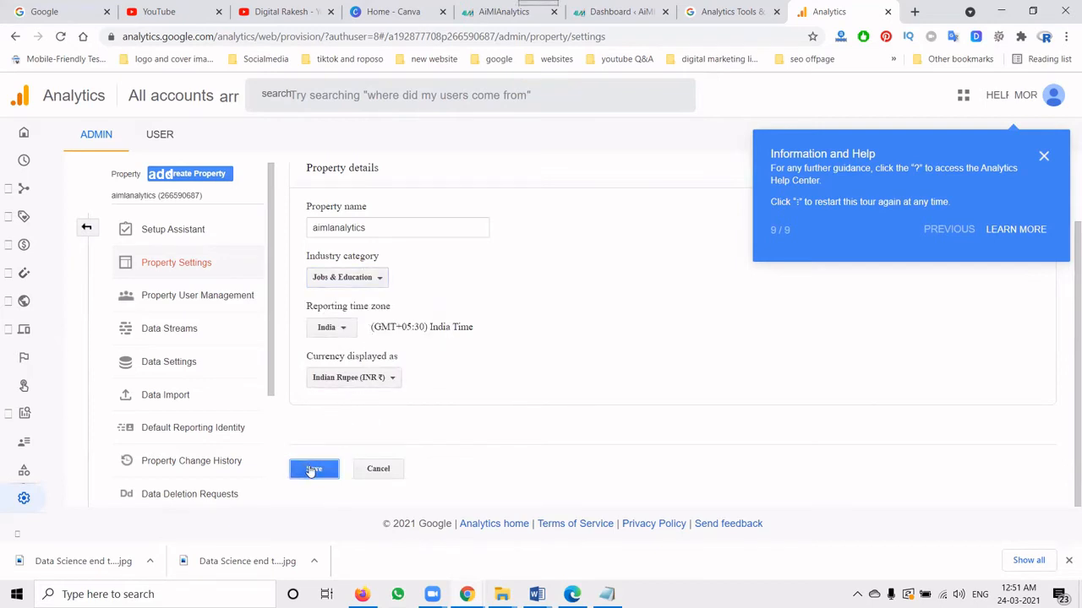
Check who has permissions on the aimlanalytics property and dismiss the quick tour message.
click(201, 298)
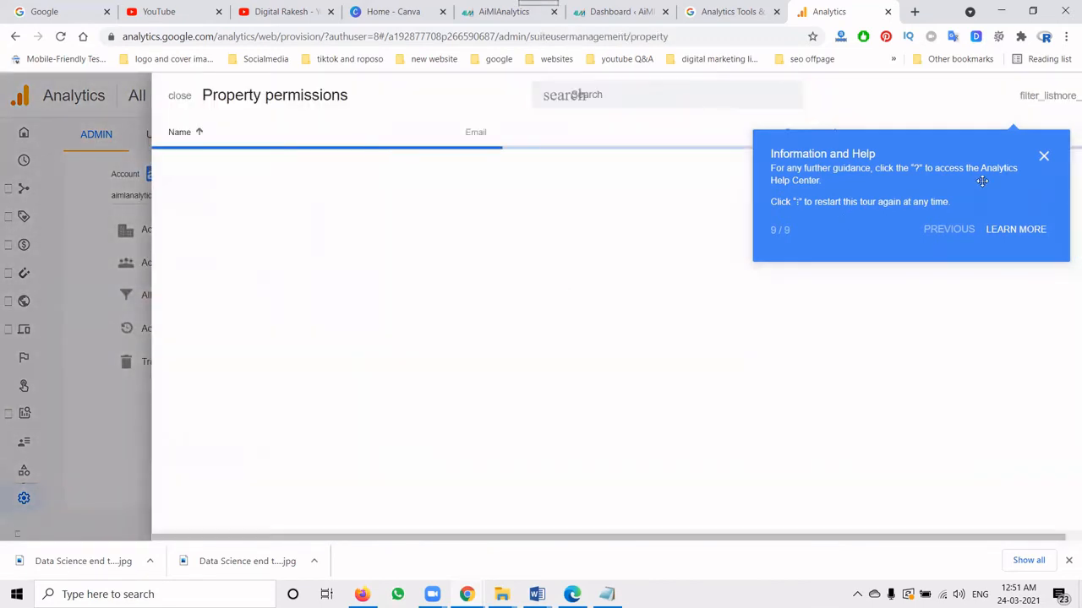
click(1046, 161)
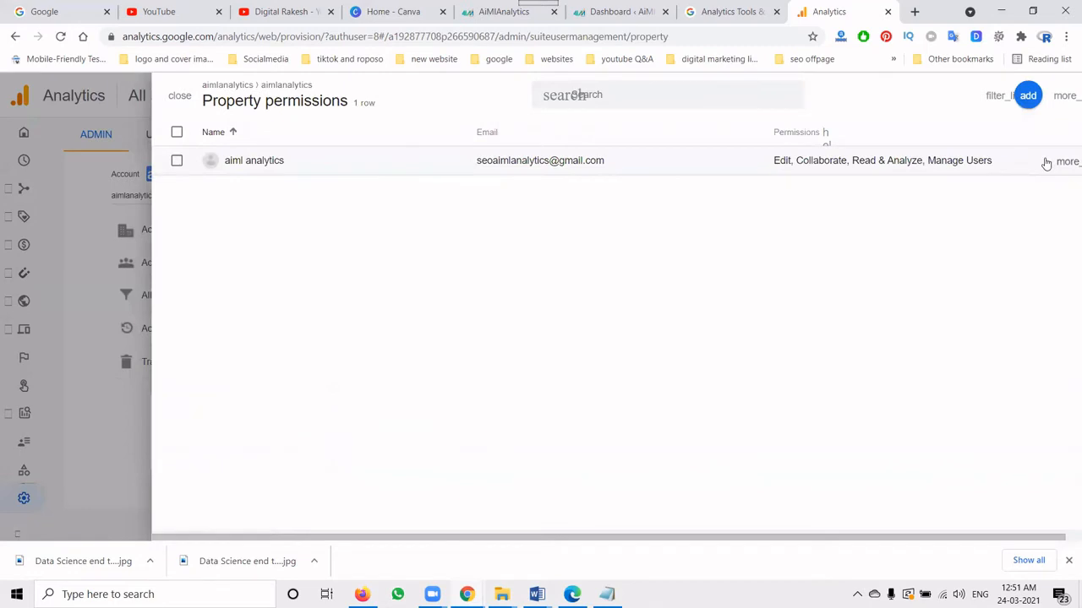
click(179, 98)
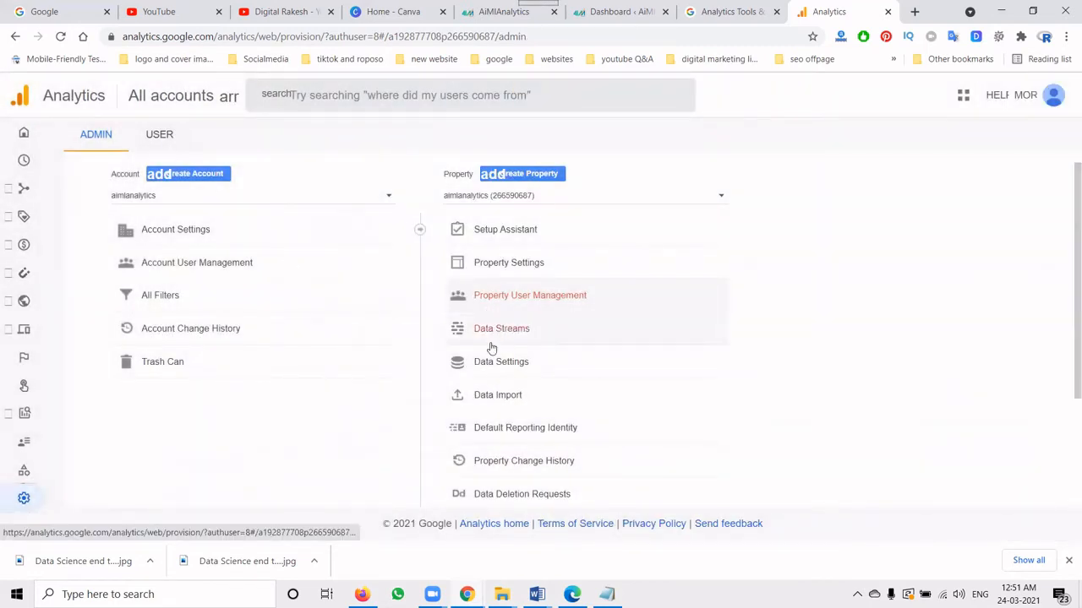
Review the aimlanalytics account settings down to the Data Processing Amendment and save them.
click(183, 231)
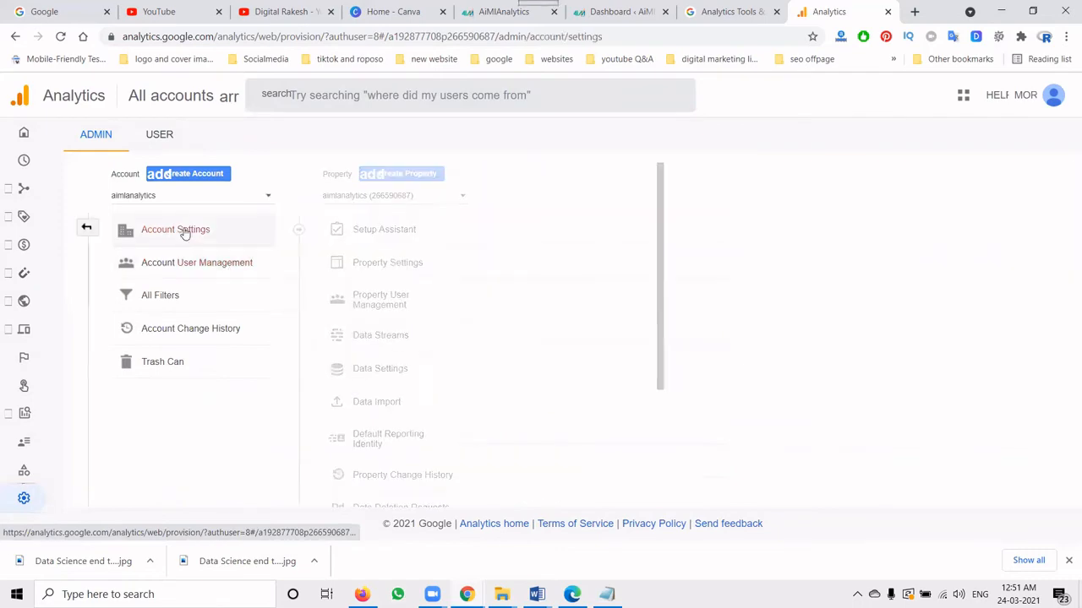
scroll(366, 285, down, 8)
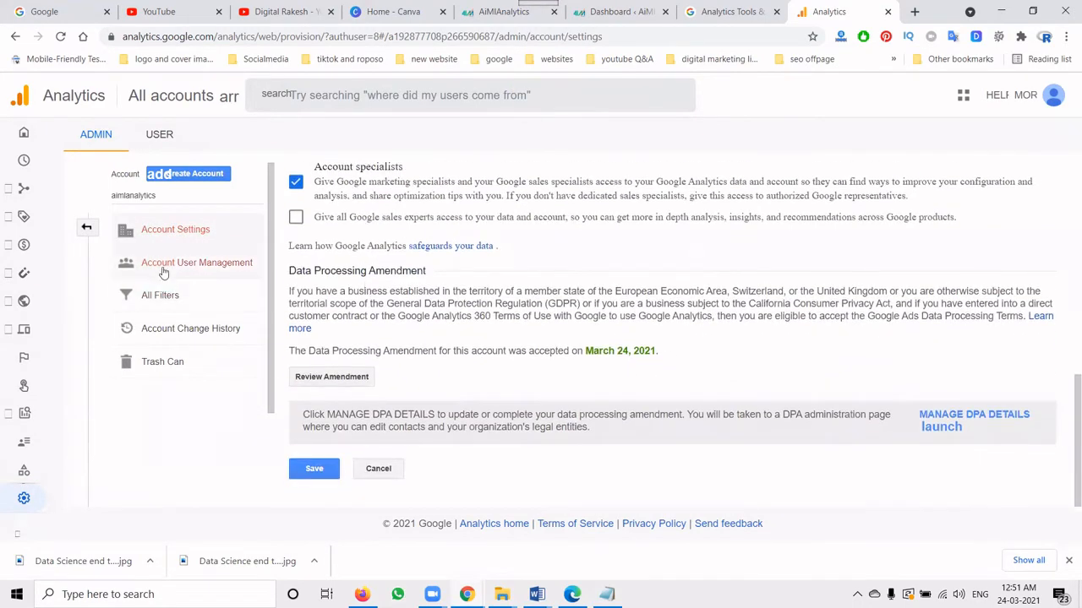
click(314, 471)
scroll(385, 399, up, 10)
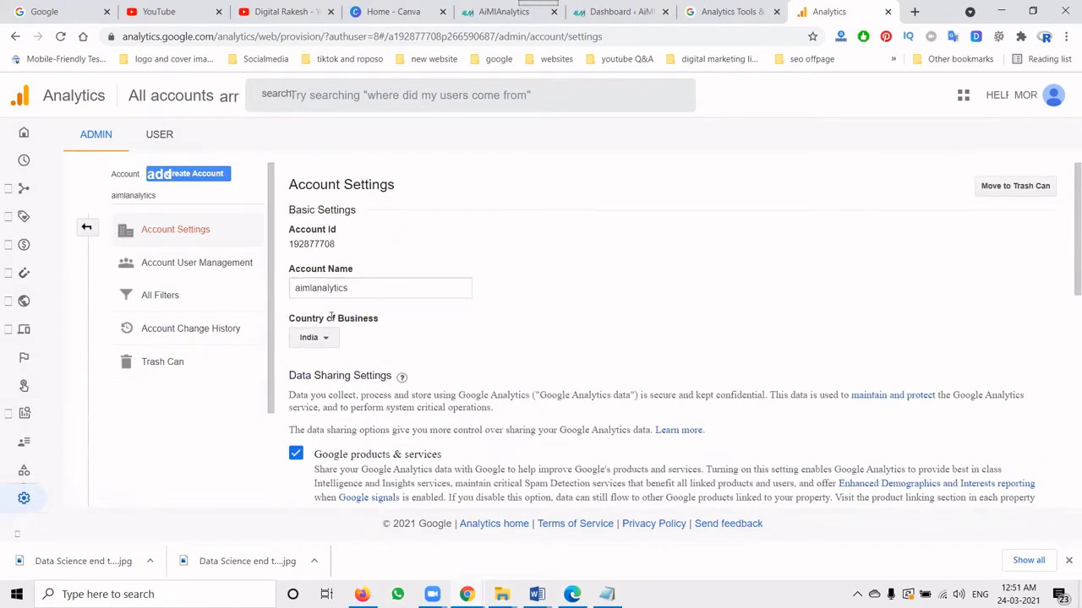
Check the user permissions of the aimlanalytics account and return to the administration overview.
click(154, 277)
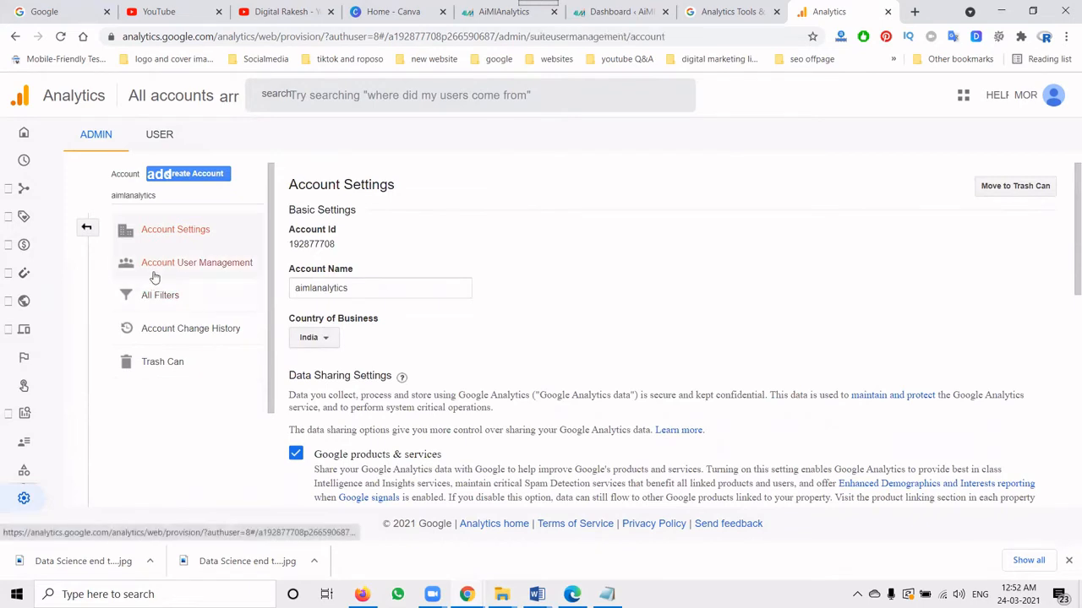
click(457, 291)
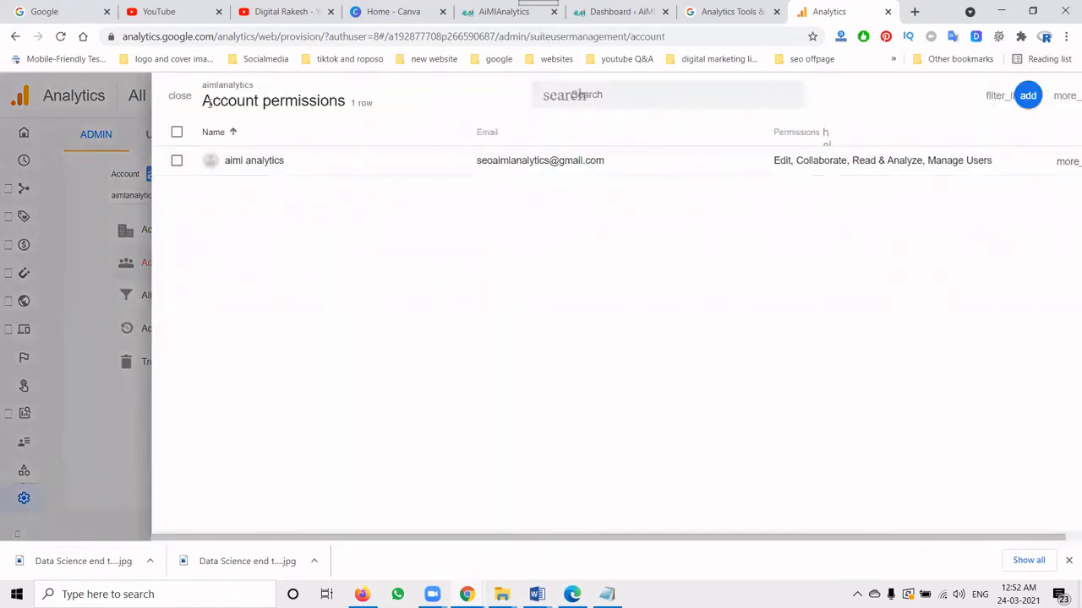
click(176, 100)
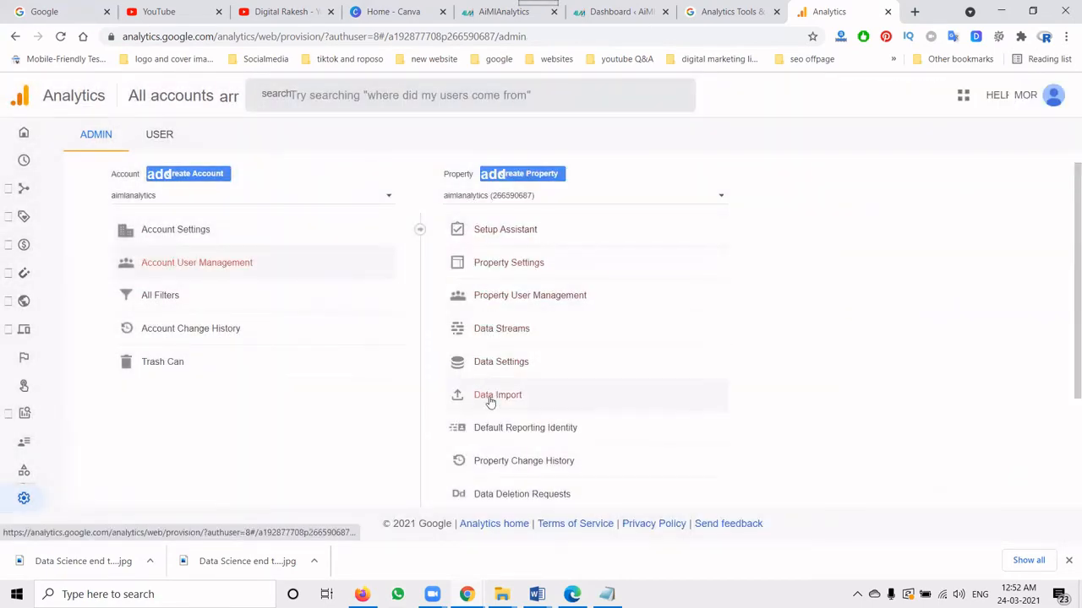
Reopen the property's Setup Assistant and look over its collection, property settings and linking sections.
click(491, 230)
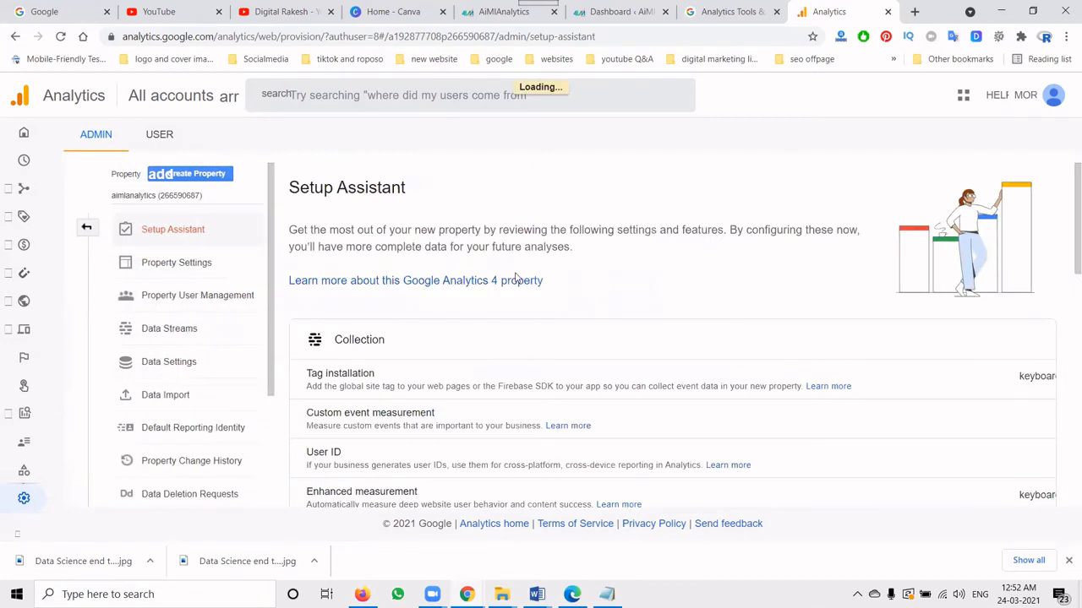
scroll(491, 236, down, 3)
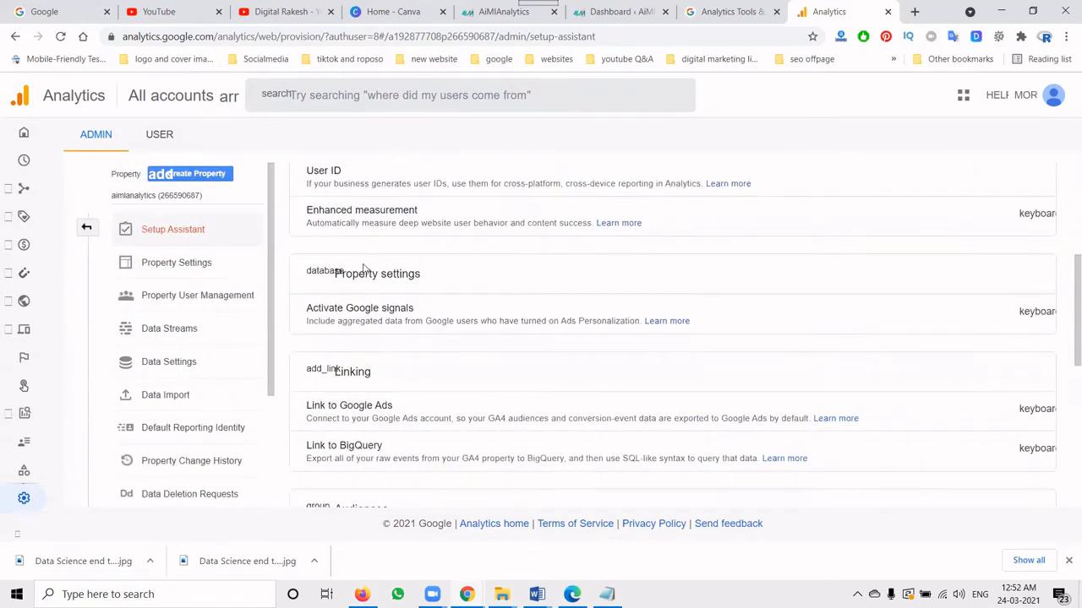
scroll(365, 372, down, 3)
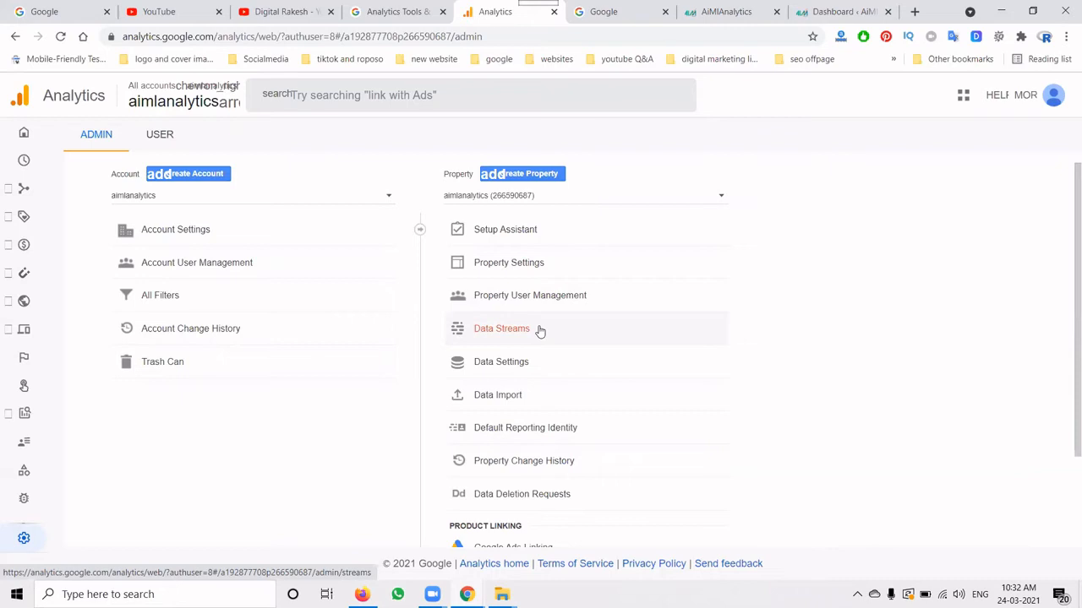
click(496, 330)
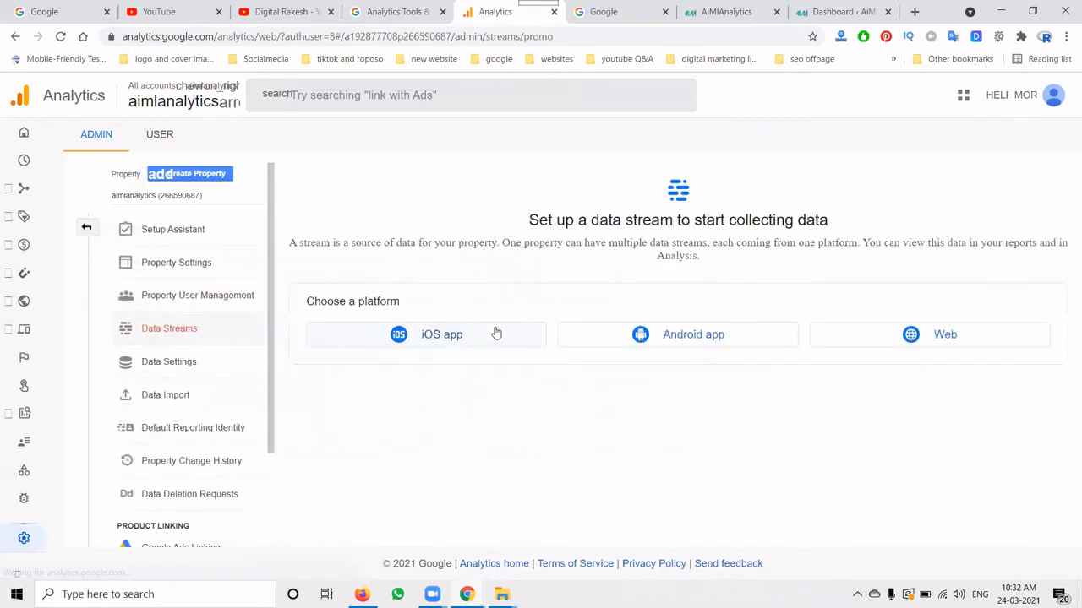
click(887, 336)
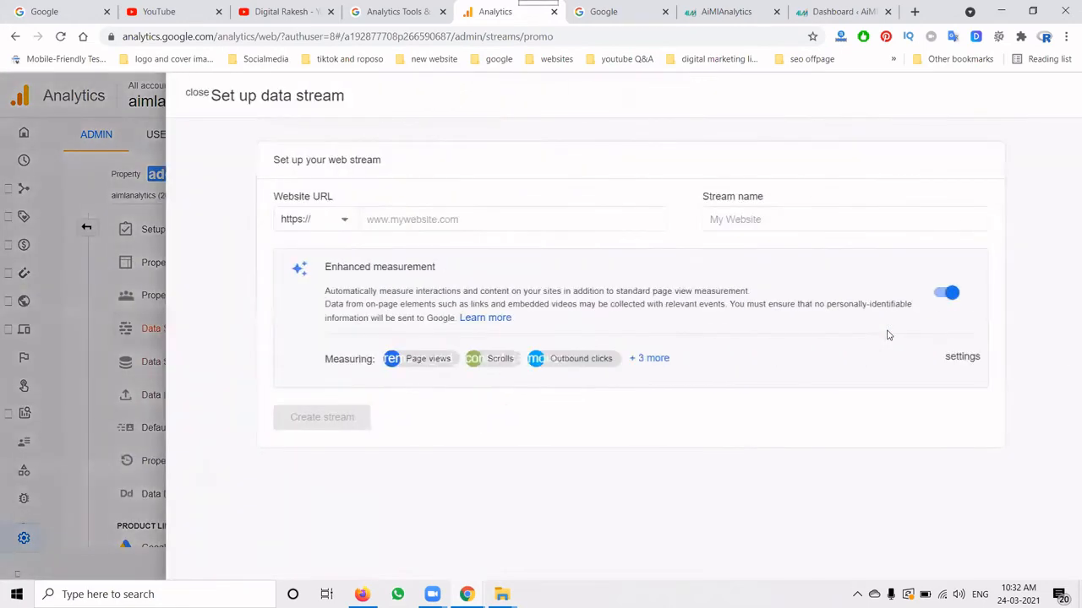
click(723, 12)
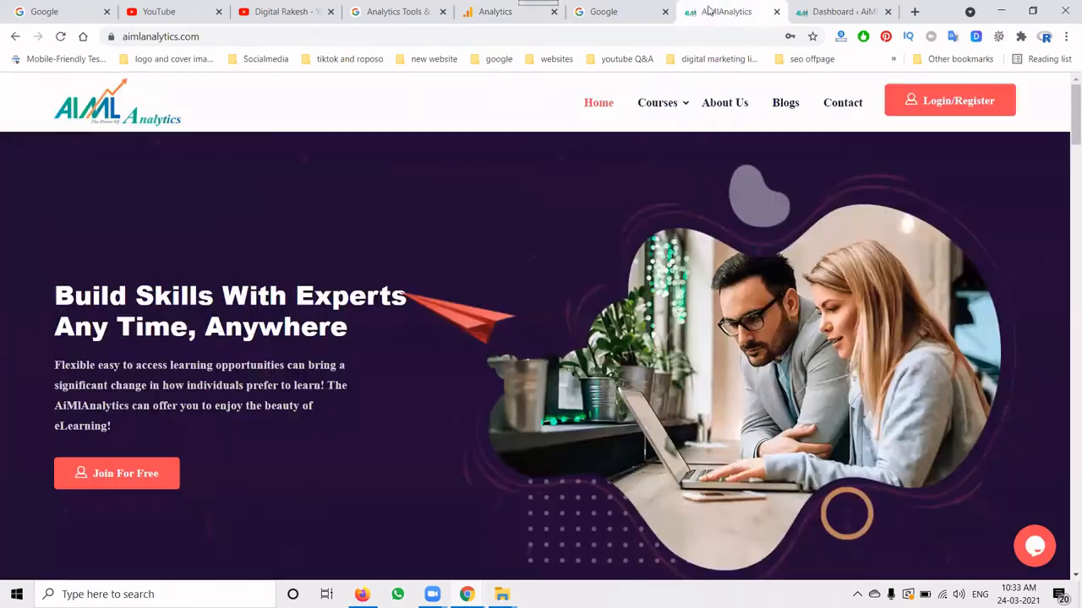
click(462, 40)
key(ctrl+c)
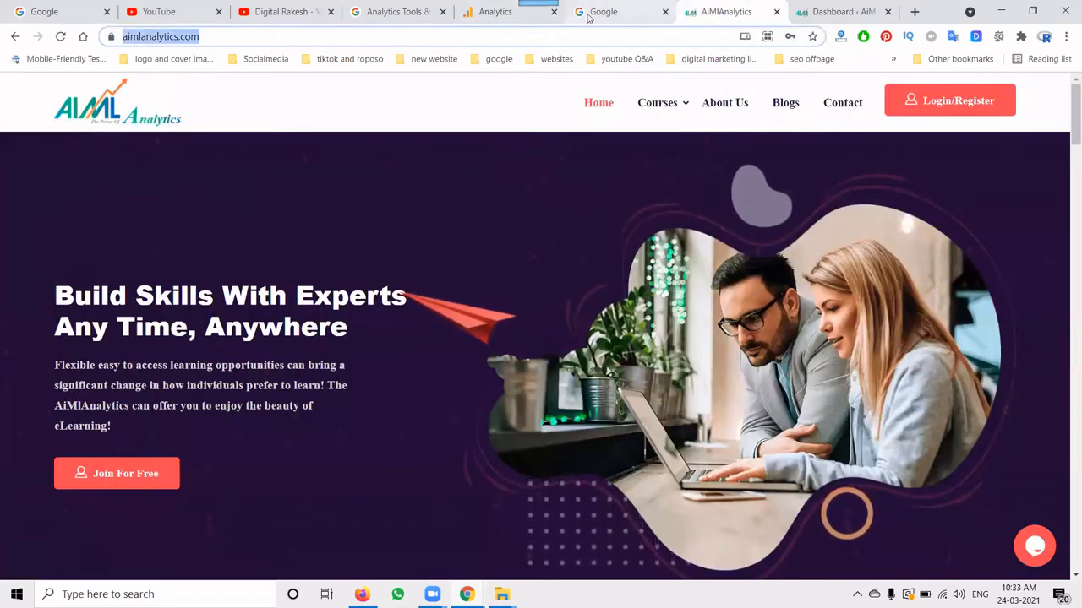
click(499, 14)
click(460, 219)
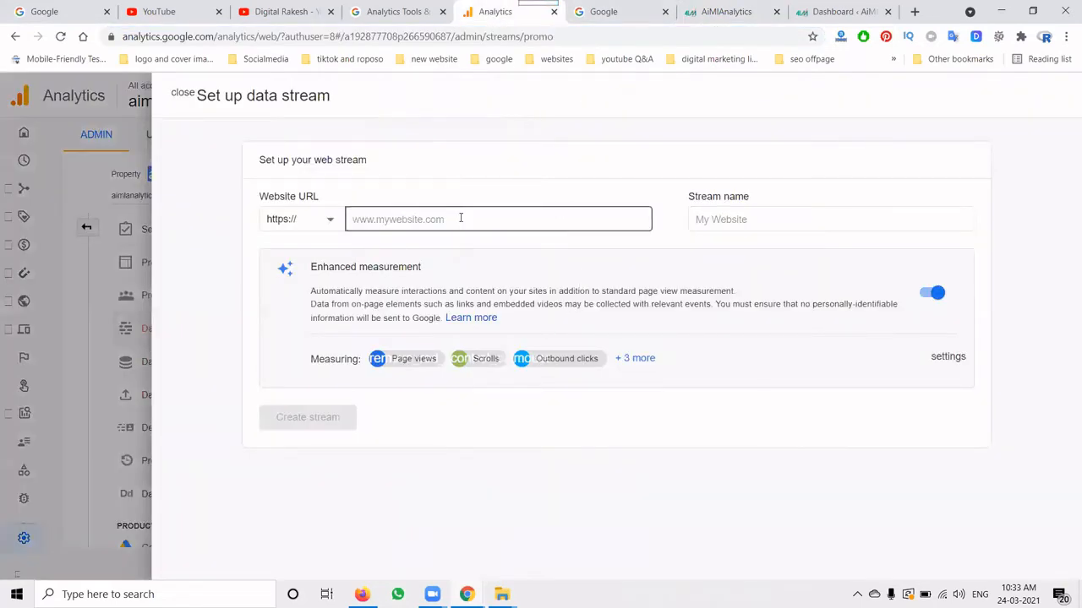
key(ctrl+v)
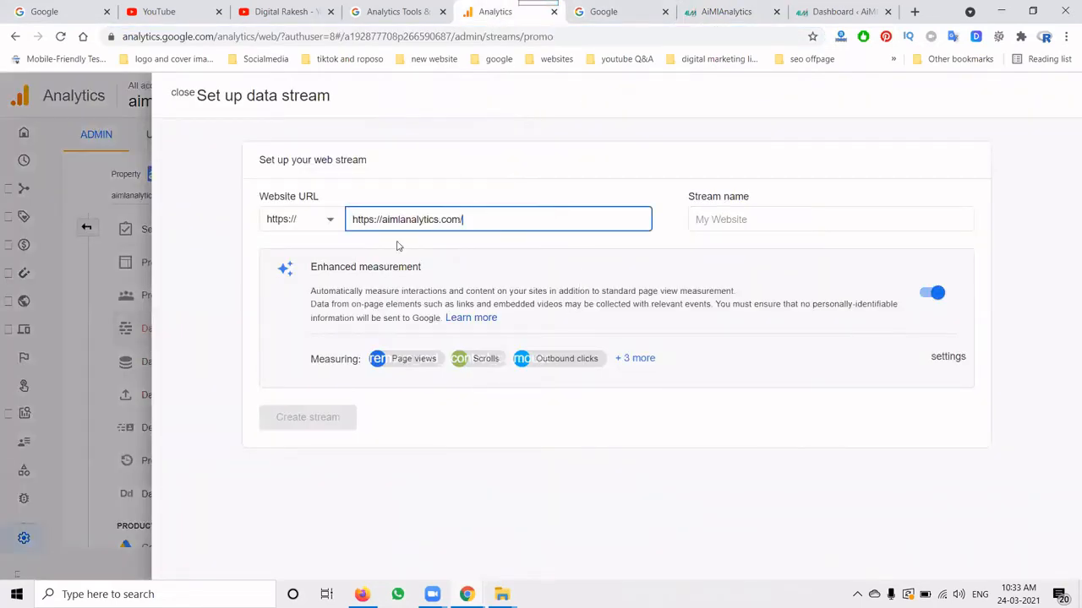
drag(381, 219, 352, 219)
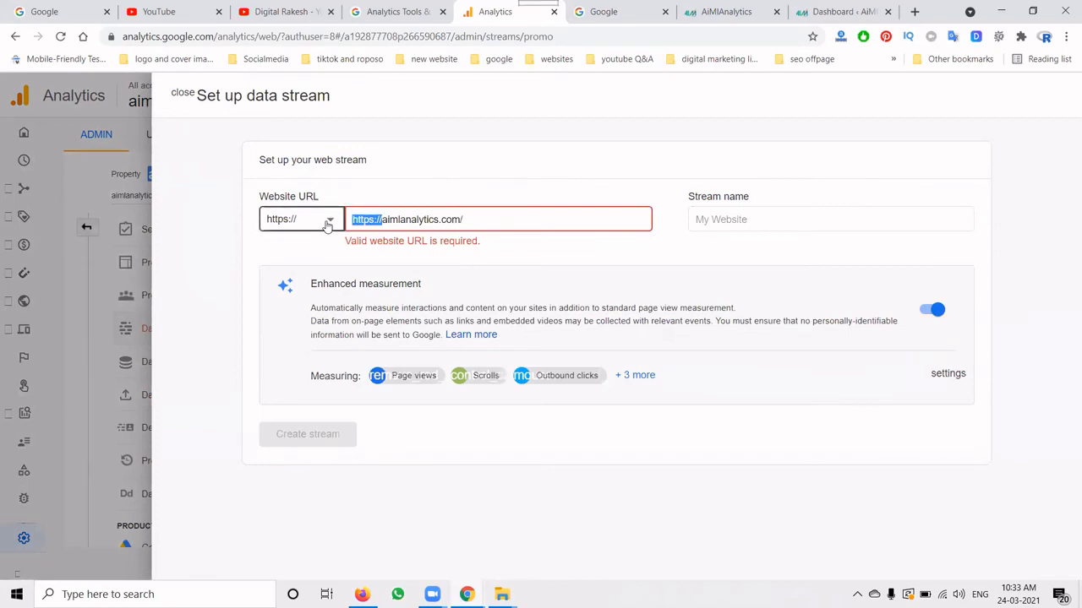
key(BackSpace)
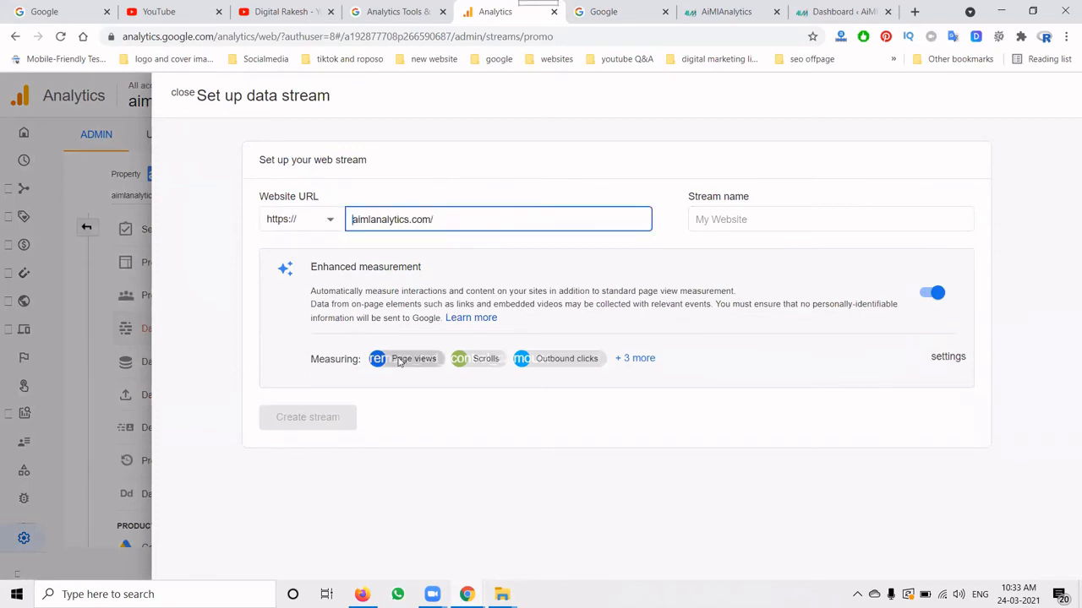
click(246, 369)
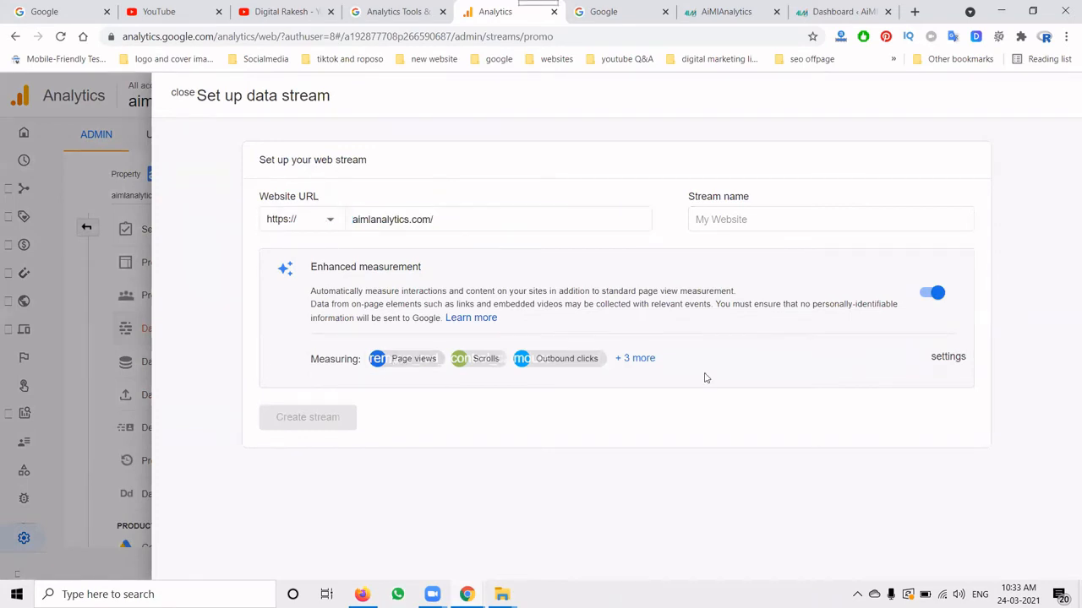
Name the web stream aimlanalytics, create it, and bring up its tagging instructions.
click(749, 219)
click(392, 221)
double_click(392, 221)
key(ctrl+c)
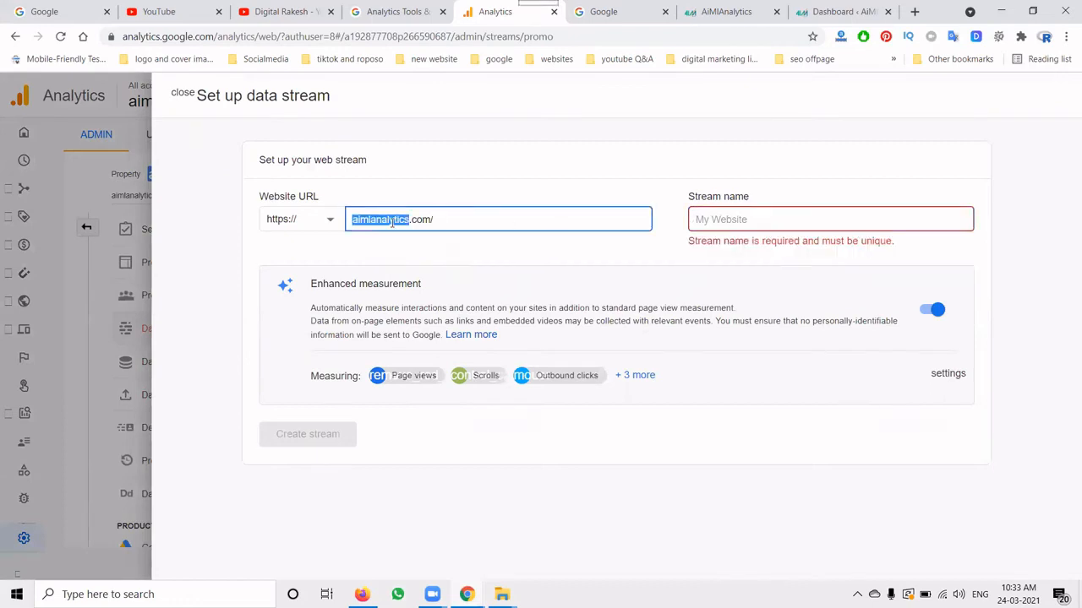
click(695, 218)
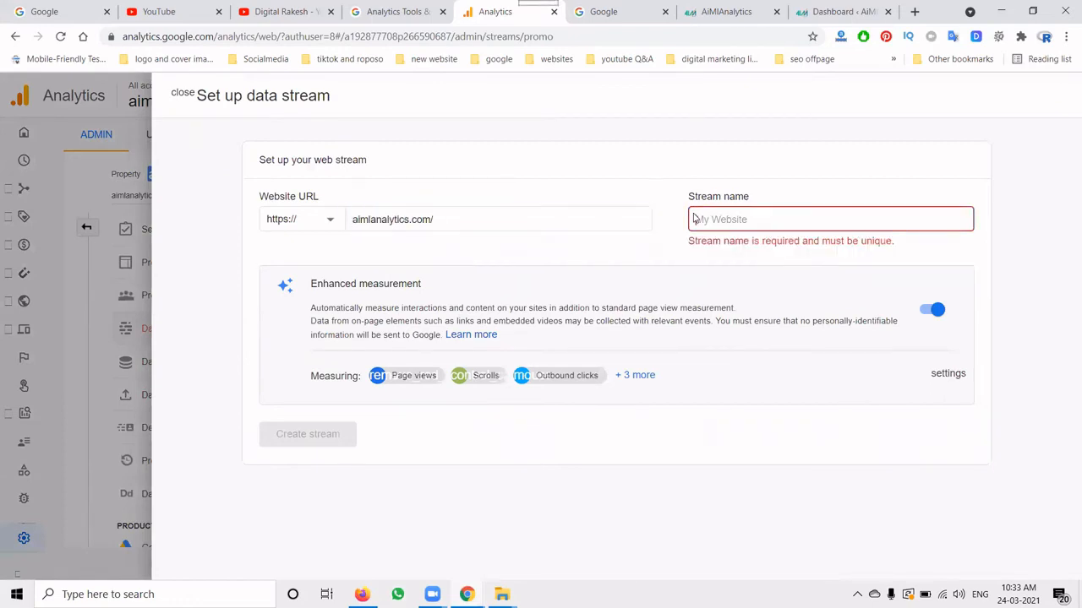
key(ctrl+v)
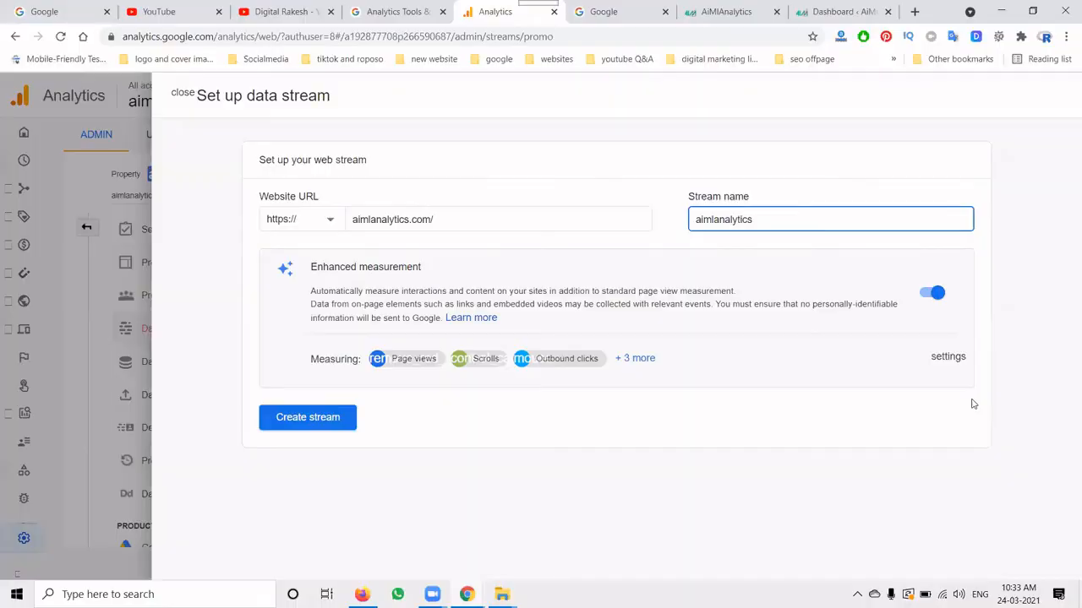
click(307, 418)
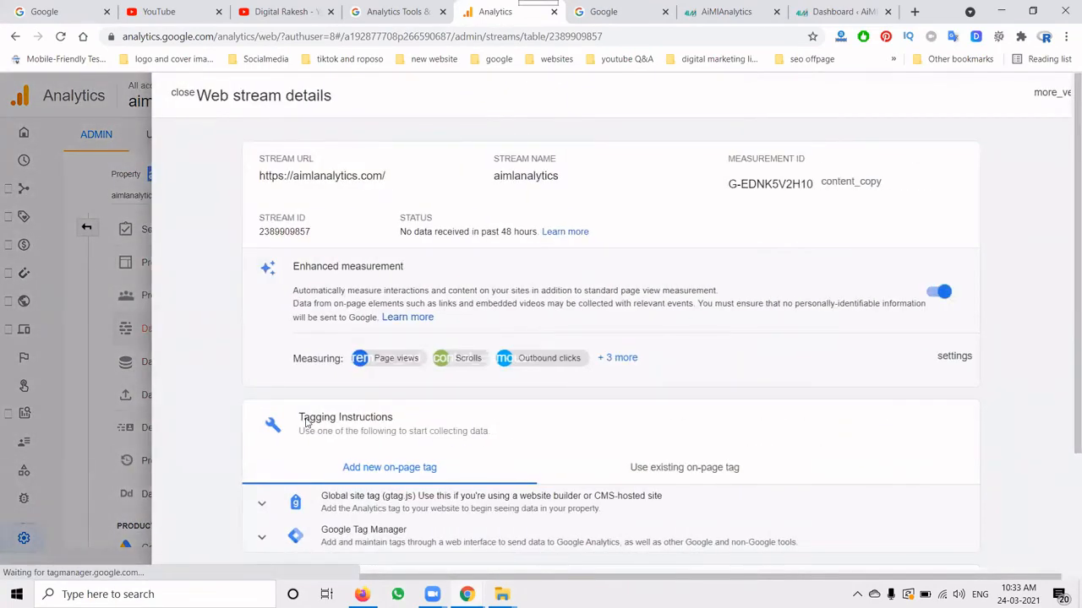
scroll(311, 415, down, 2)
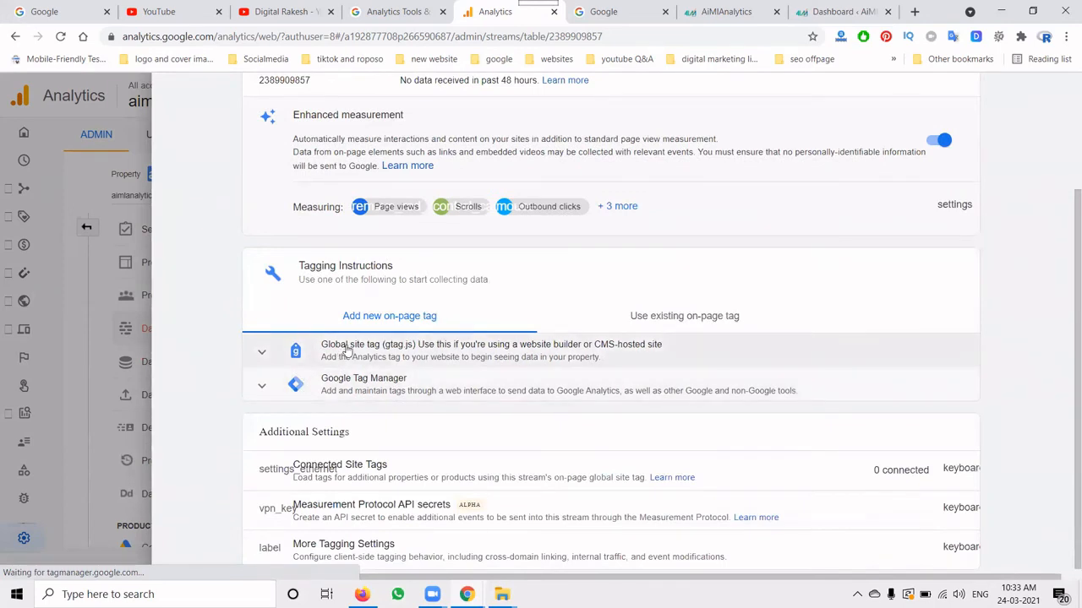
Expand the Global site tag (gtag.js) instructions for the web stream and copy the whole tag code snippet.
click(262, 355)
scroll(364, 347, down, 2)
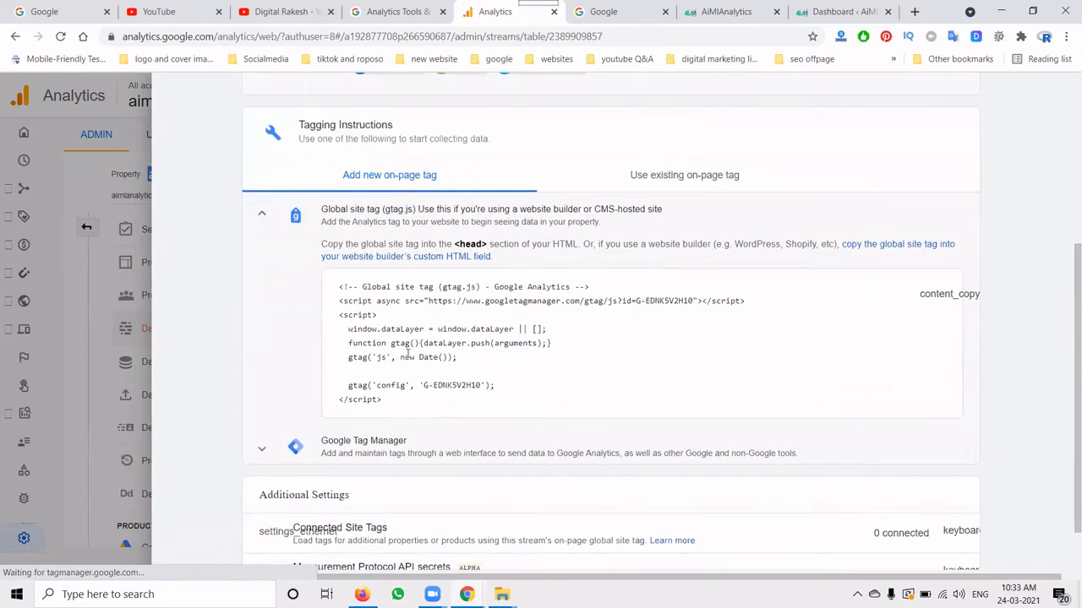
drag(384, 403, 330, 290)
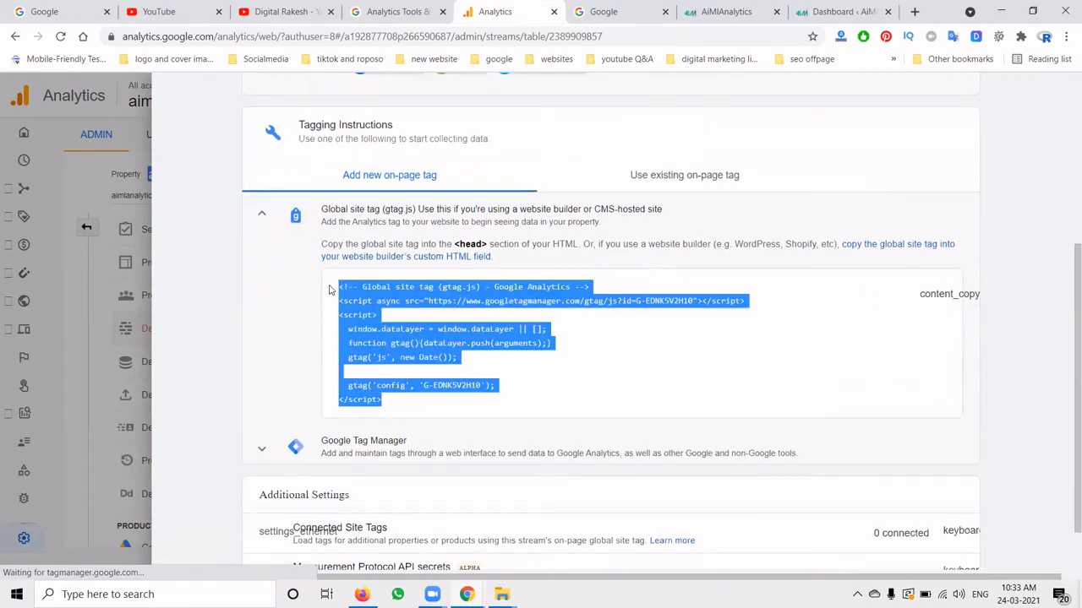
right_click(351, 290)
click(382, 296)
Switch to the site's WordPress dashboard and open the eCademy theme's header.php in the Theme Editor.
click(841, 11)
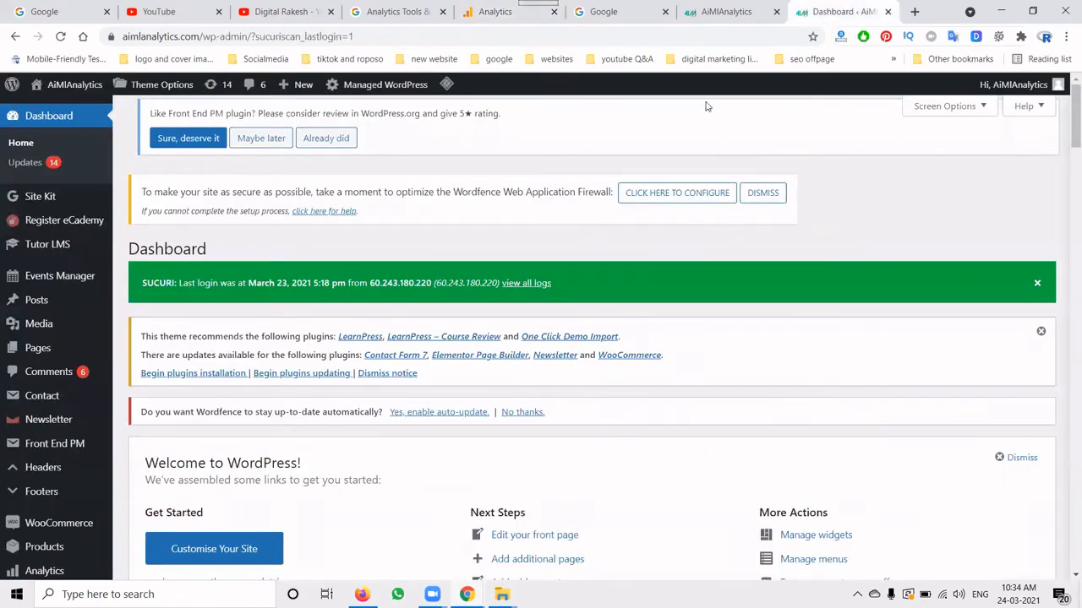
scroll(42, 365, down, 1)
scroll(42, 365, down, 3)
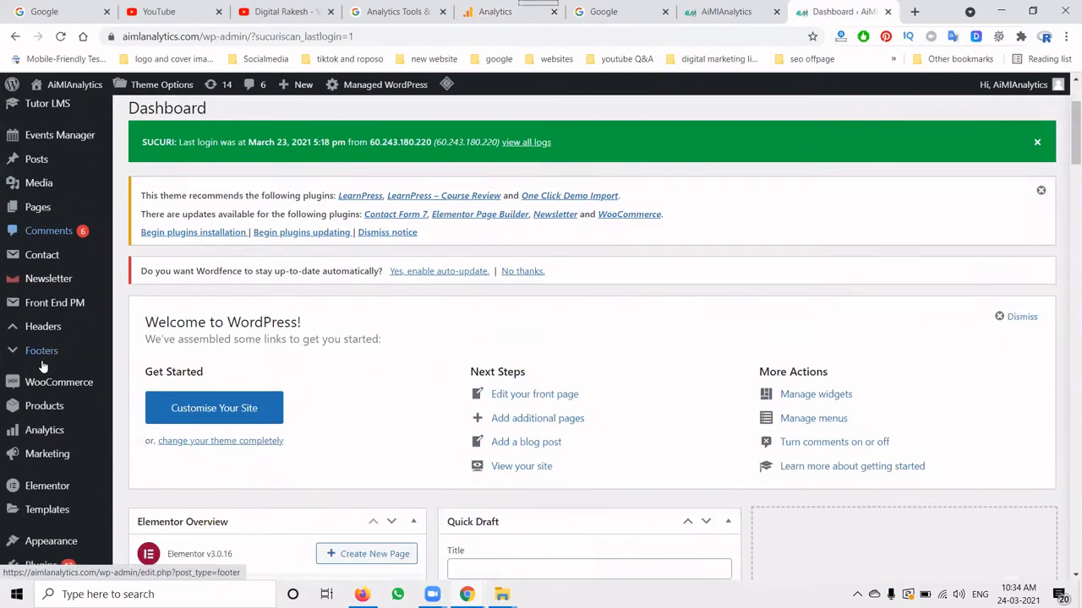
mouse_move(61, 404)
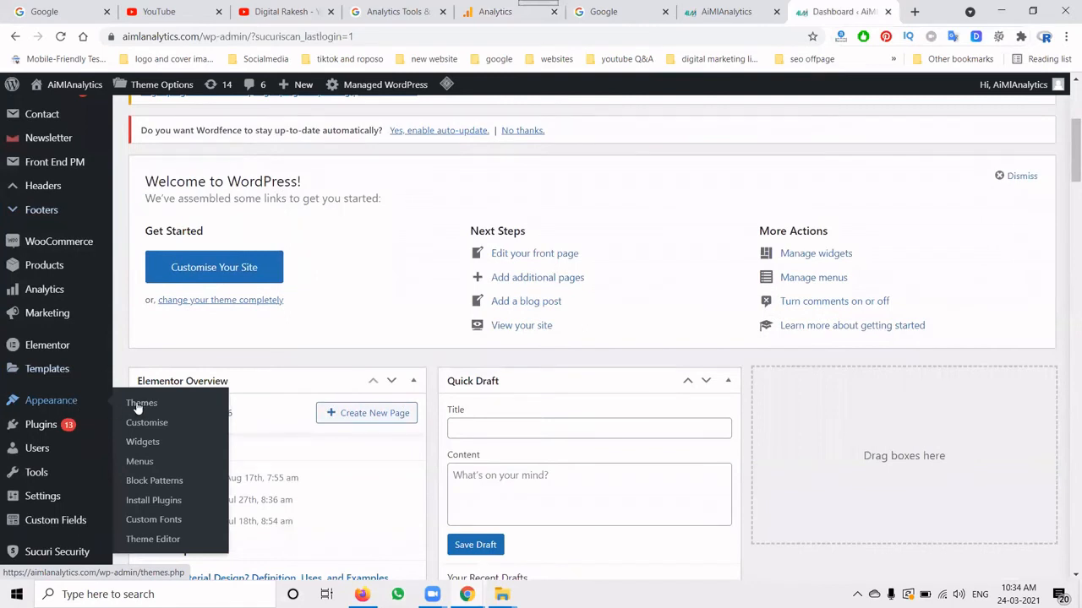
click(178, 539)
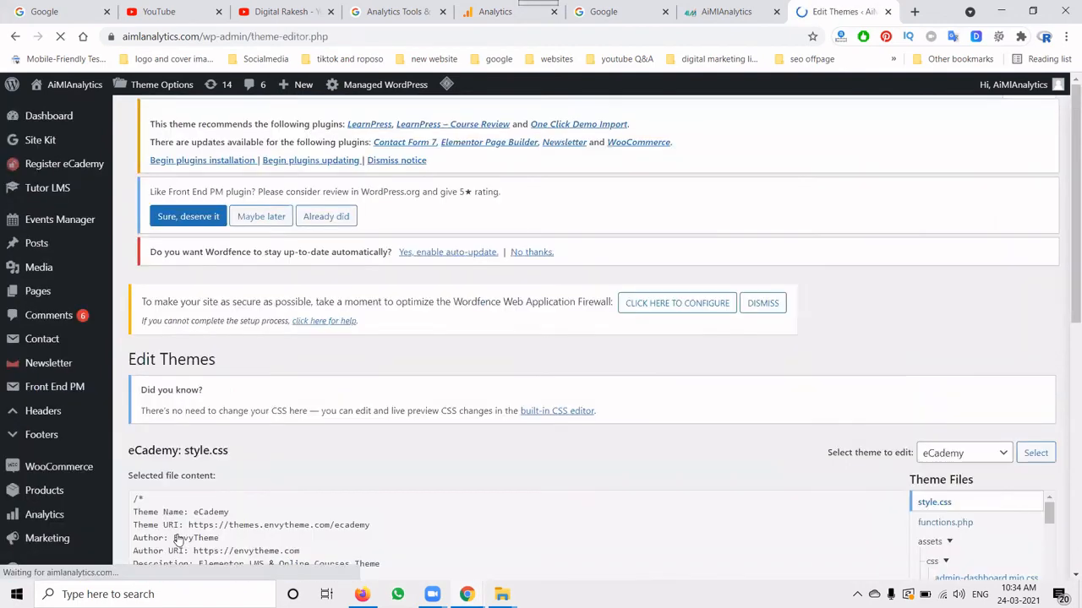
scroll(596, 306, down, 5)
scroll(768, 320, down, 1)
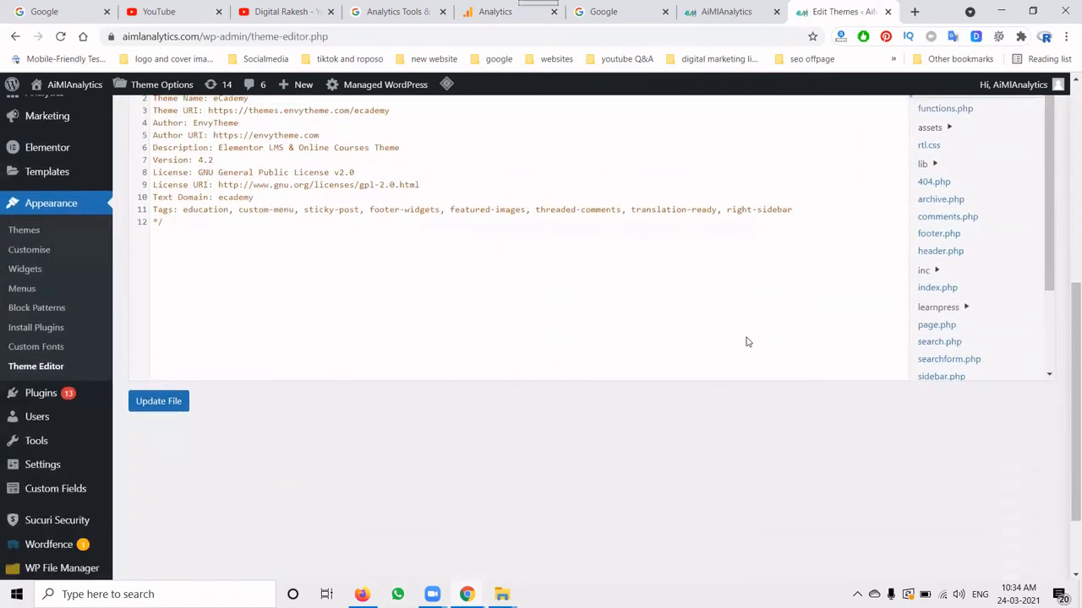
click(946, 253)
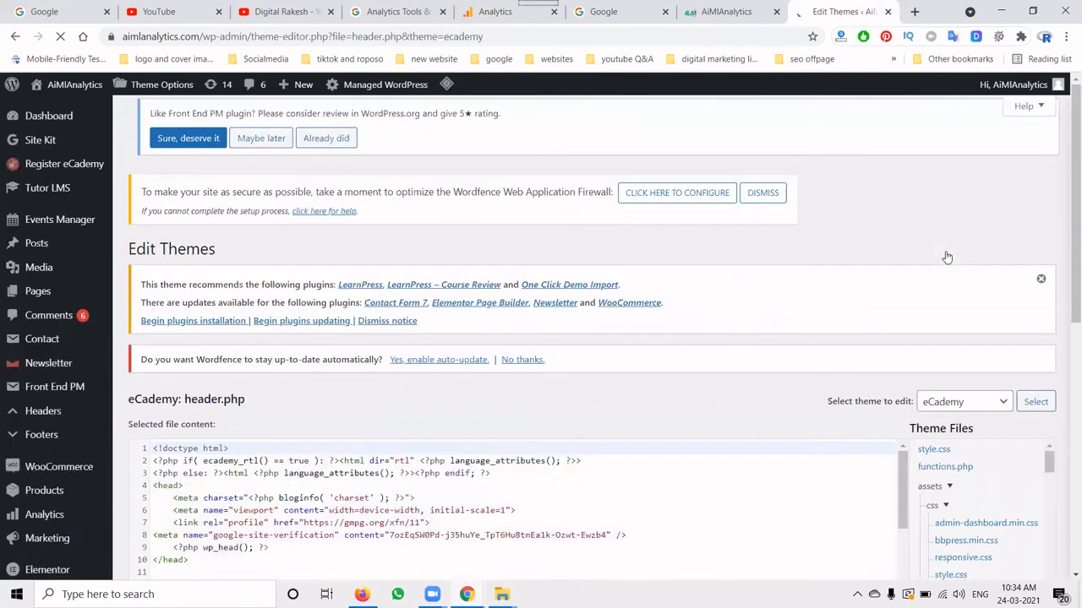
Paste the Global site tag code below the wp_head() line, before the closing head tag in header.php, and update the file.
scroll(521, 282, down, 3)
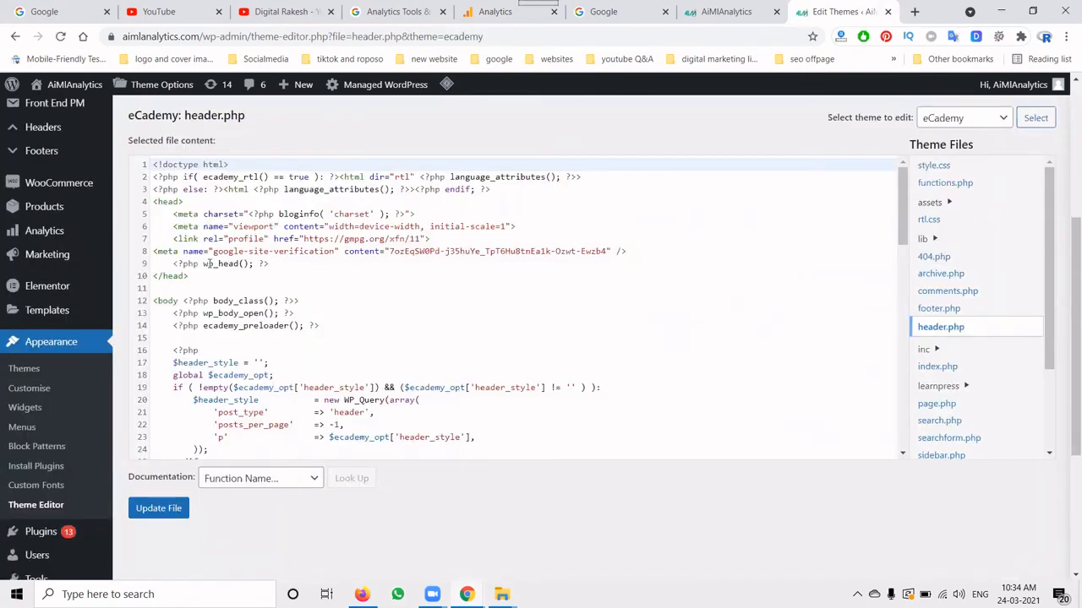
click(200, 203)
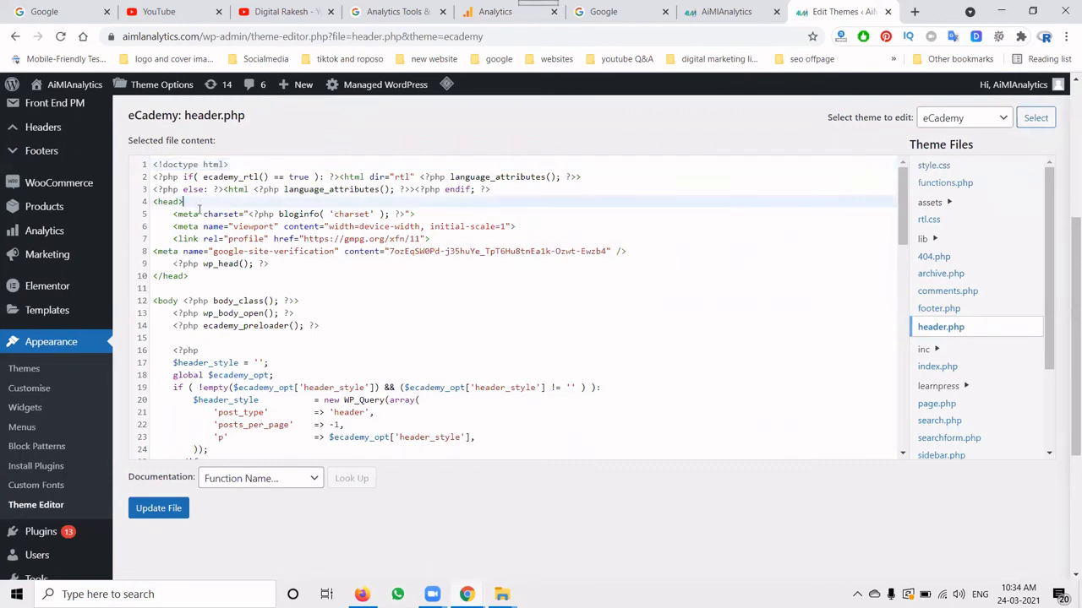
click(290, 264)
key(Return)
key(Return)
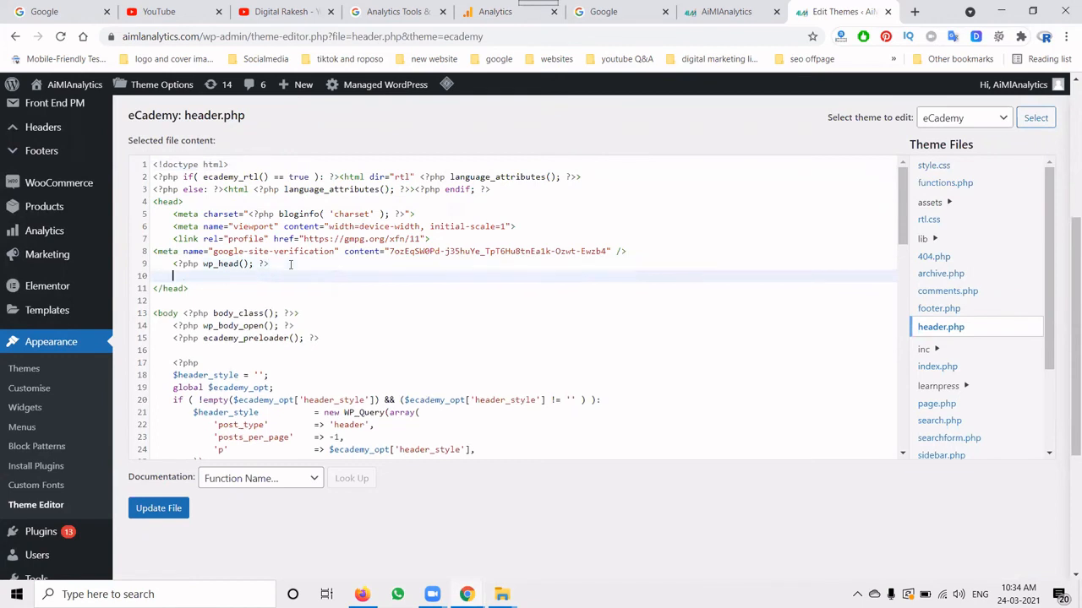
key(ctrl+v)
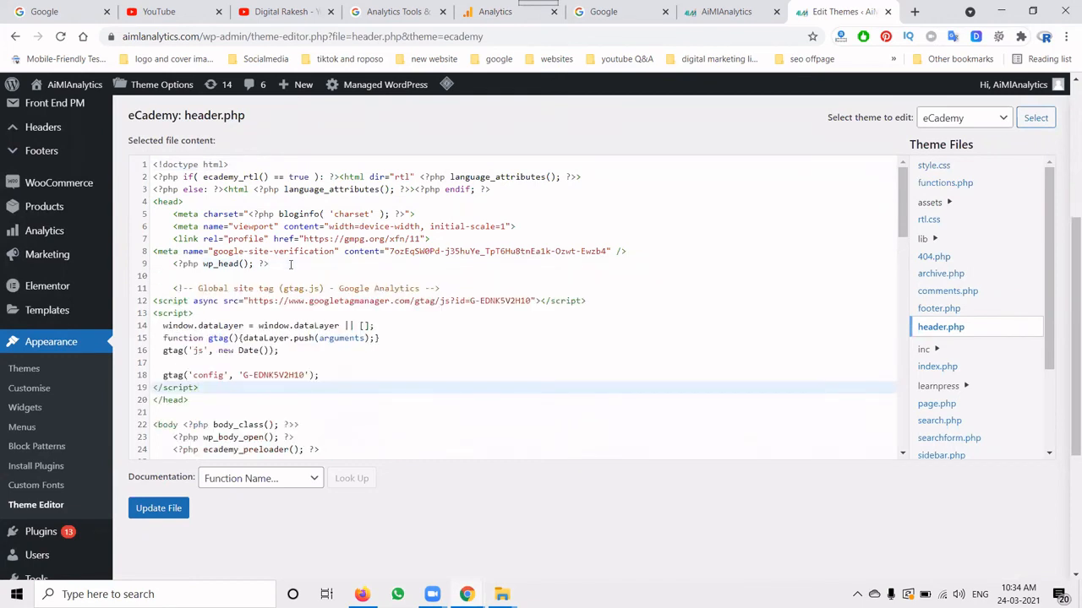
click(158, 508)
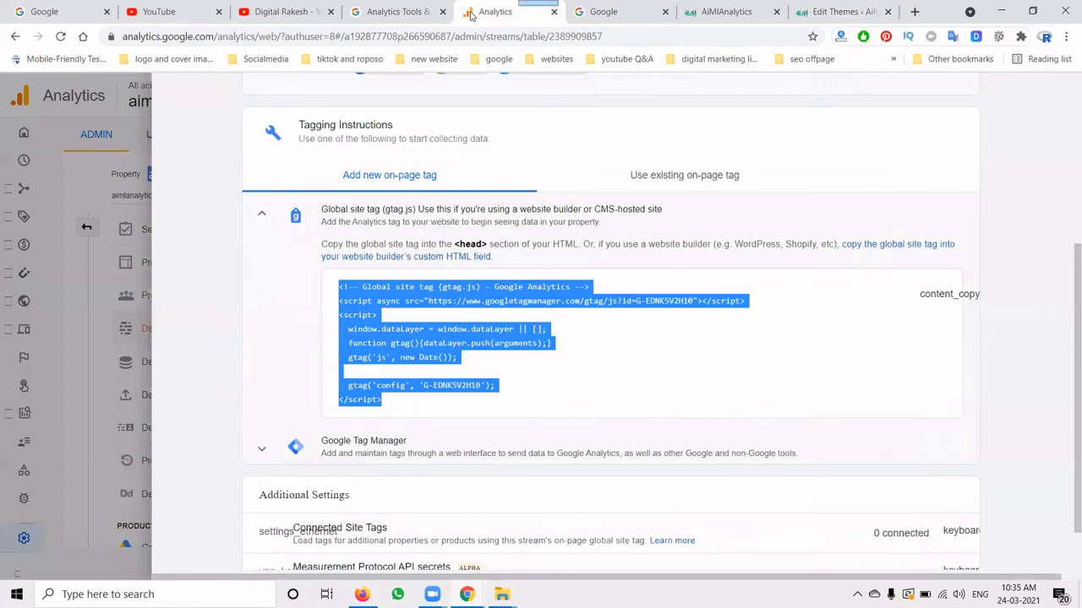
Return to Google Analytics, close the web stream details, and open the Realtime overview report for the aimlanalytics property.
click(497, 12)
scroll(308, 356, down, 1)
scroll(307, 356, up, 5)
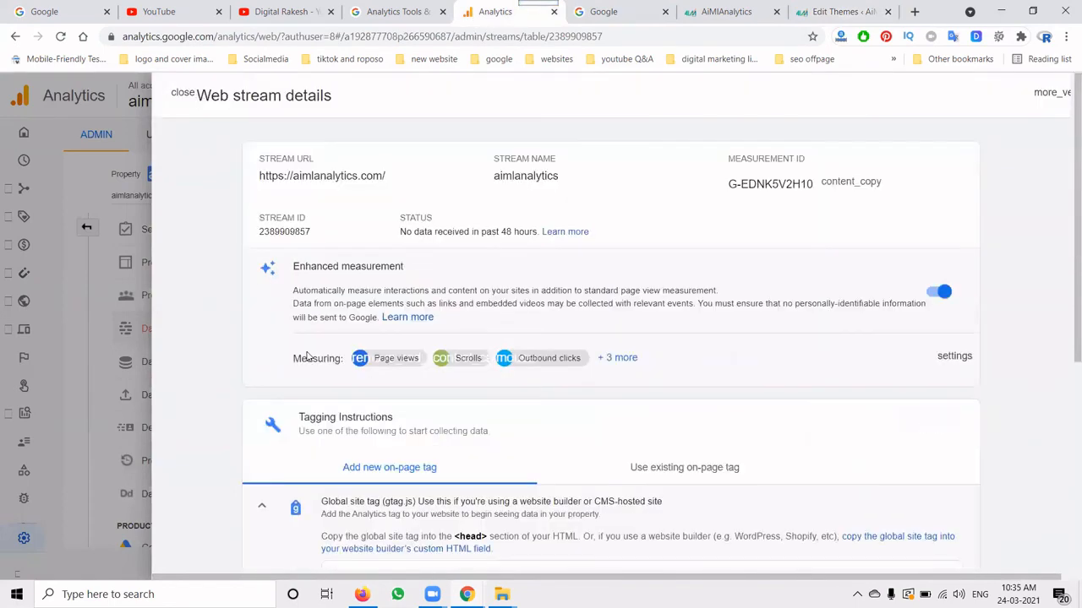
click(185, 94)
click(23, 137)
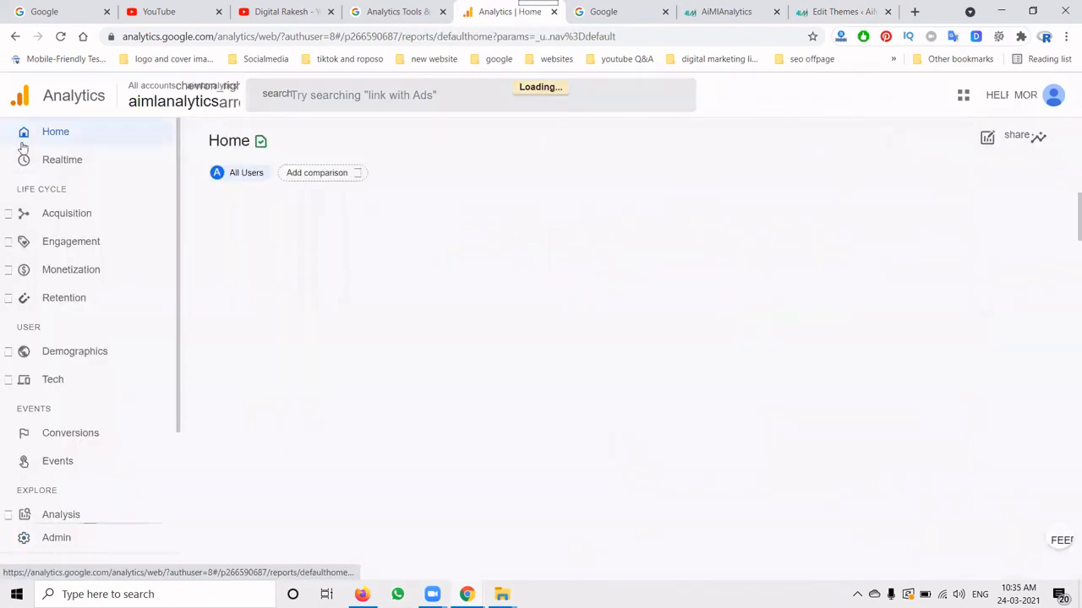
click(37, 162)
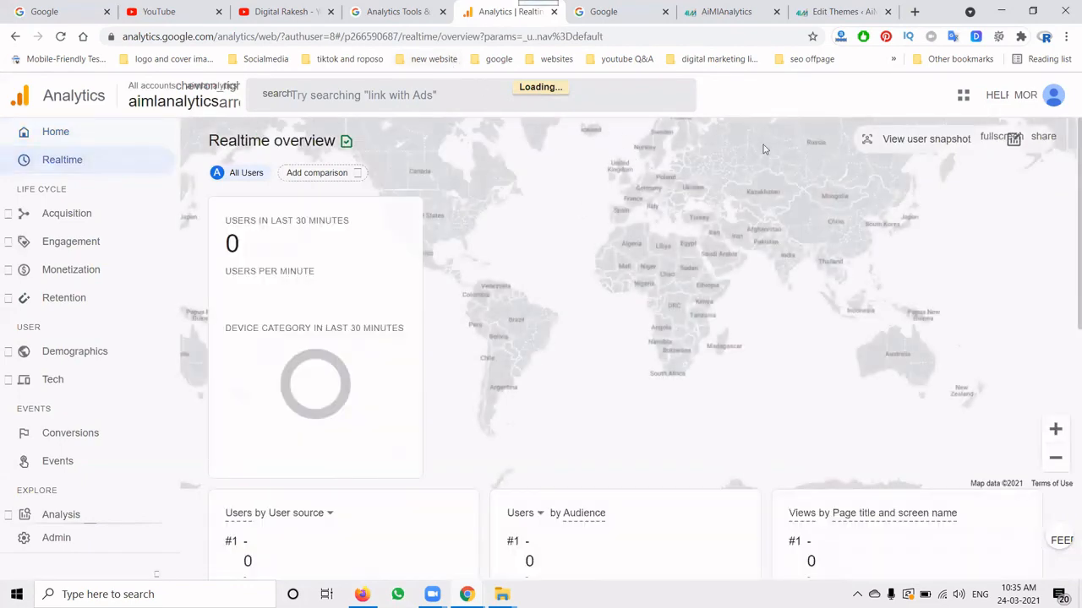
Switch to the open aimlanalytics.com website and reload its home page to generate a visit.
click(730, 21)
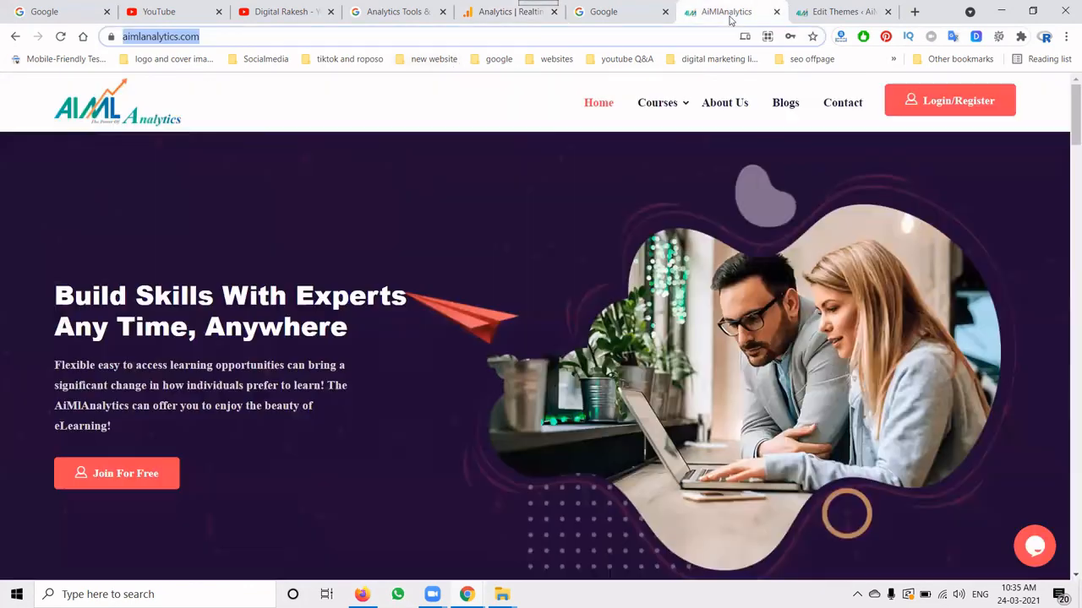
click(591, 96)
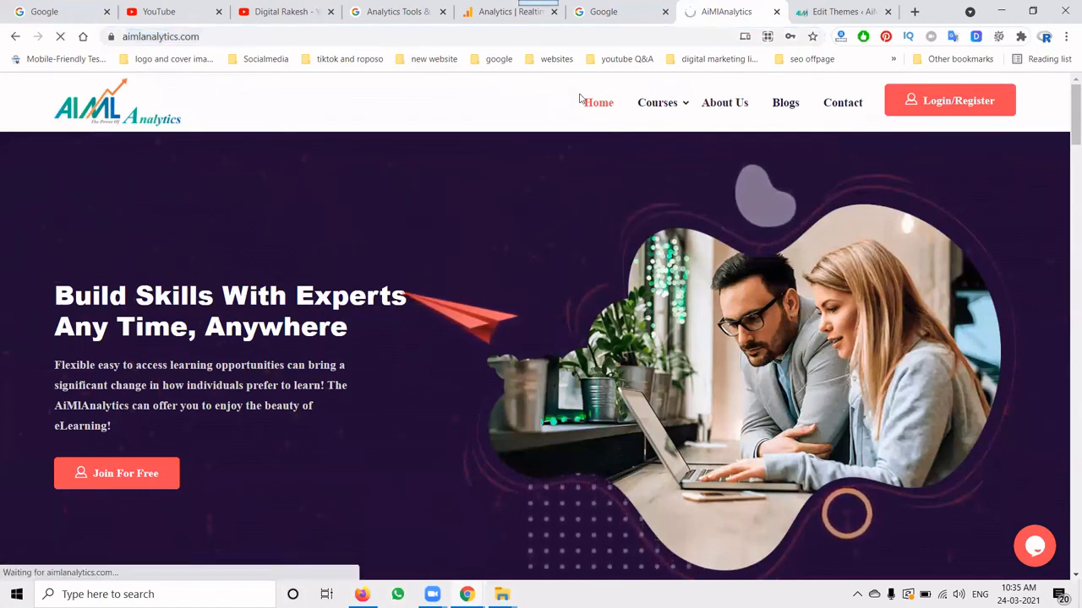